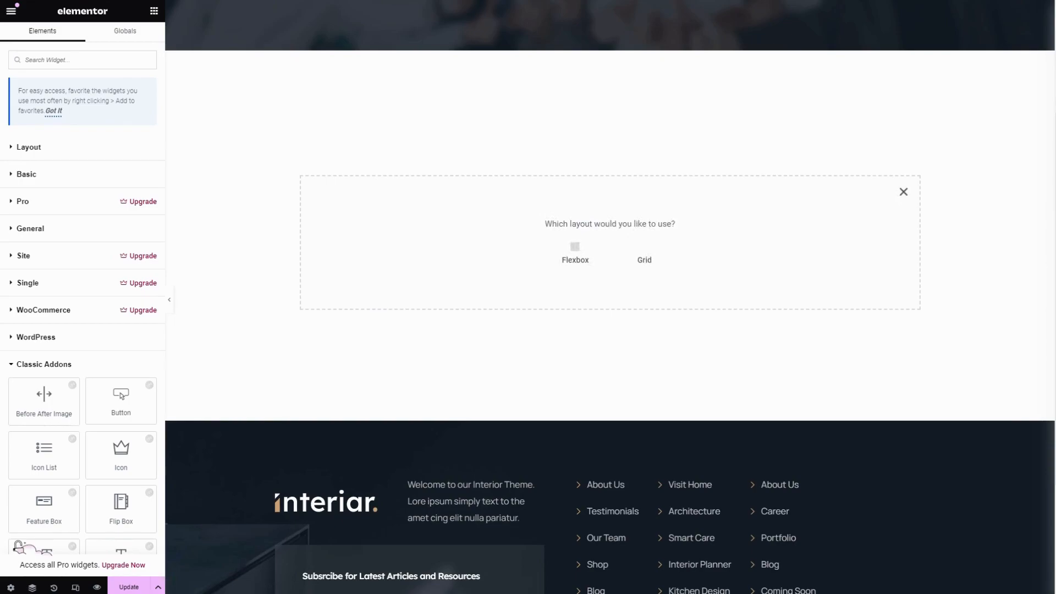
Add a single-column flexbox container to the page and insert the Classic Addons Tab widget into it
click(579, 254)
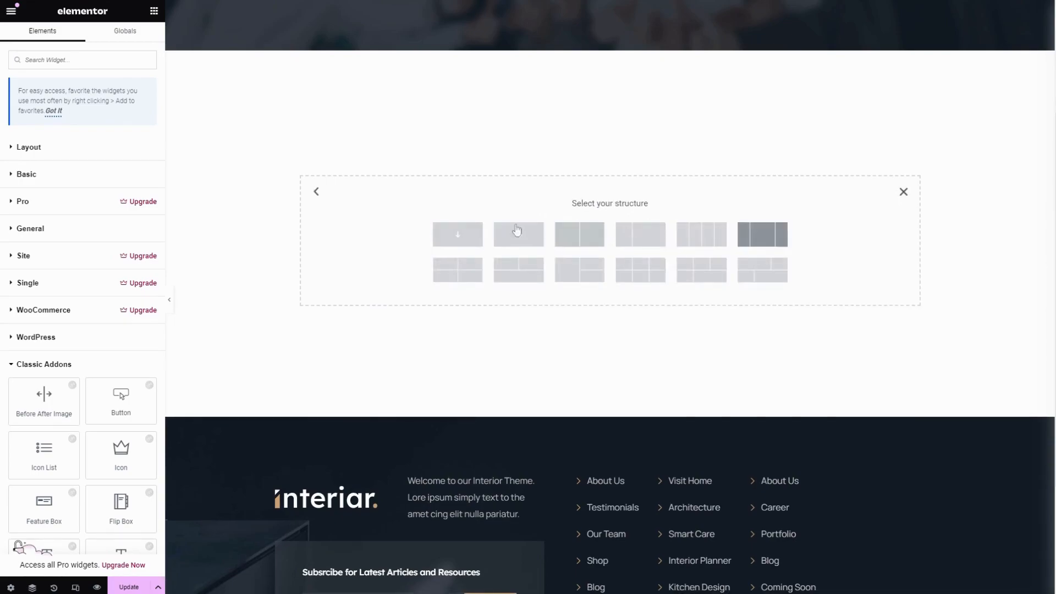
click(463, 235)
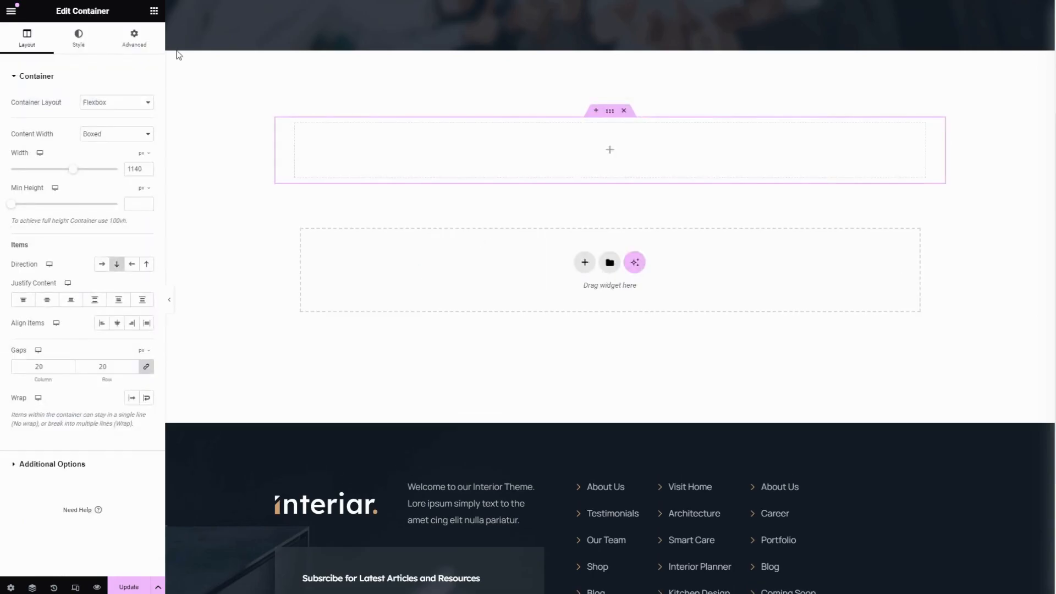
click(154, 15)
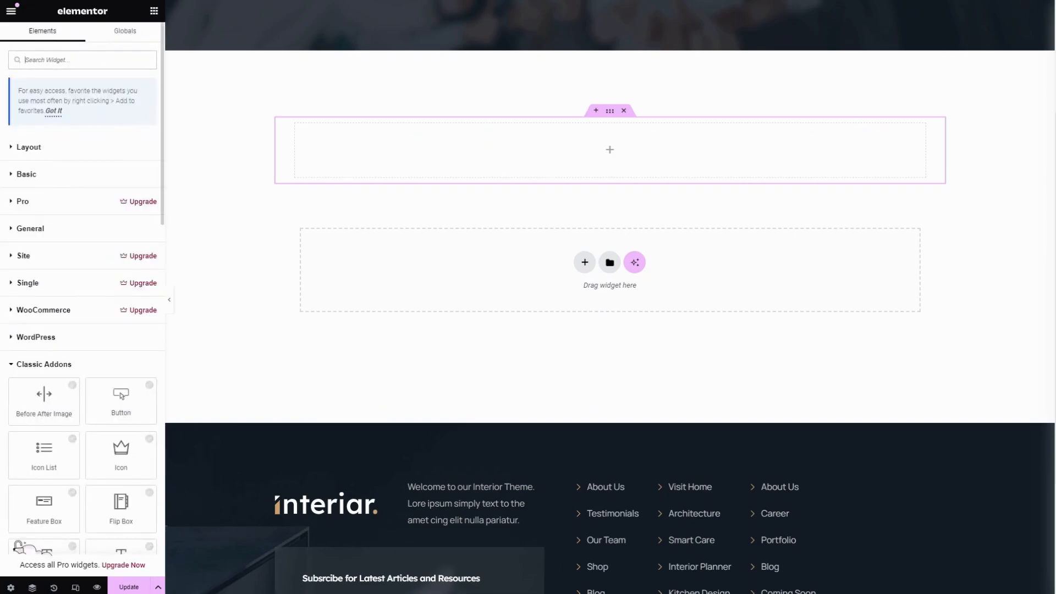
text(tab)
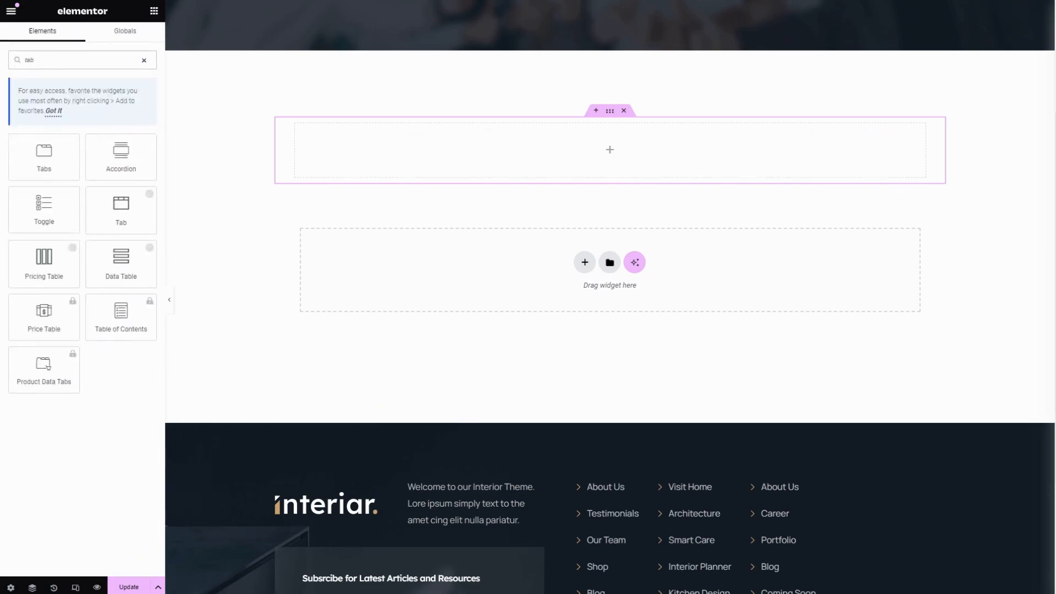
click(111, 205)
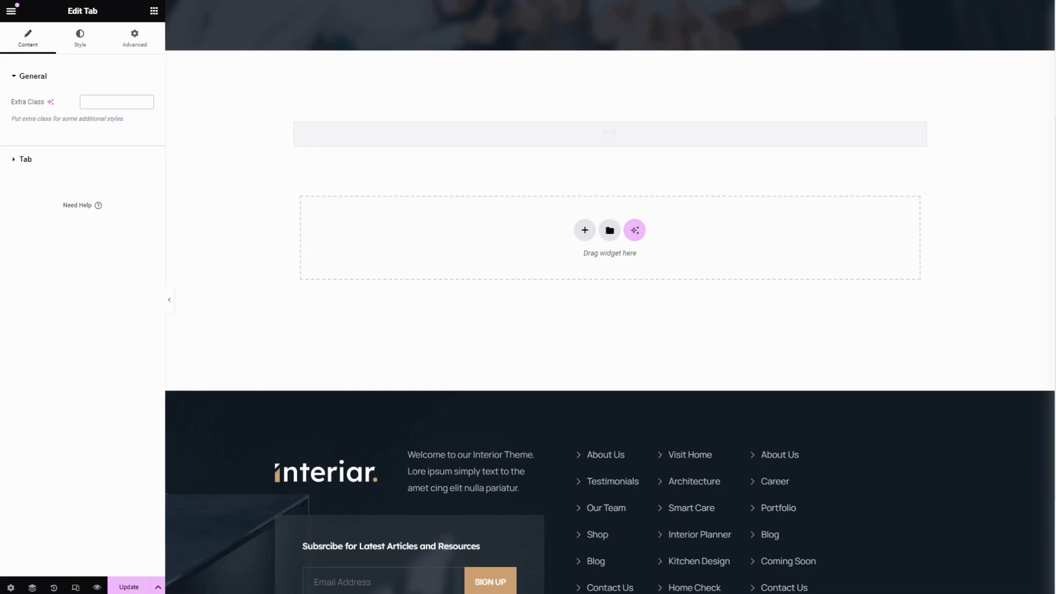
Give the Tab widget an extra class starting with "tab-ti" and open the Title 1 tab item's settings
text(tab-tit)
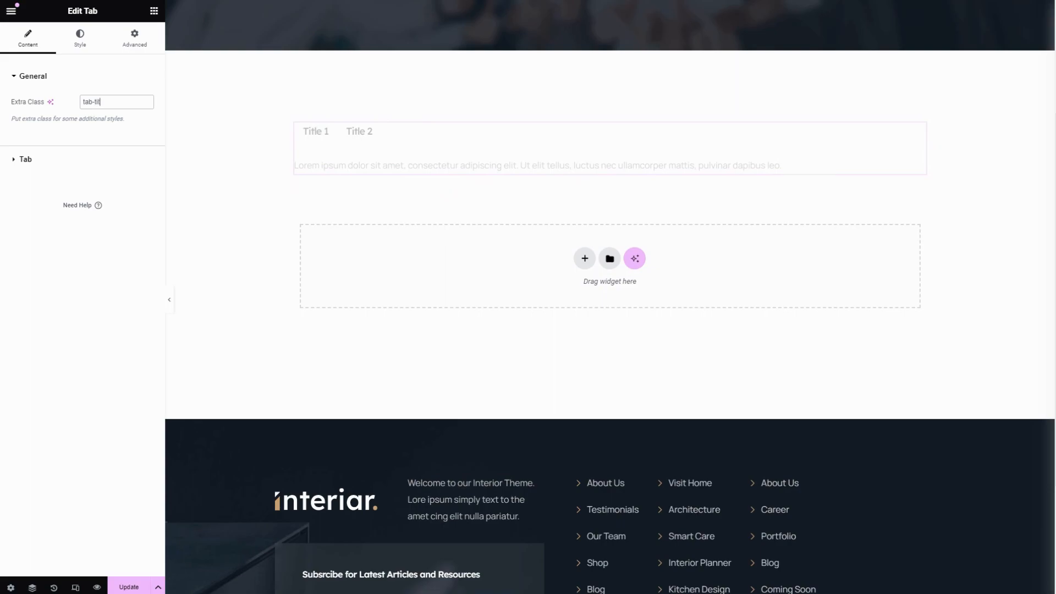
click(55, 162)
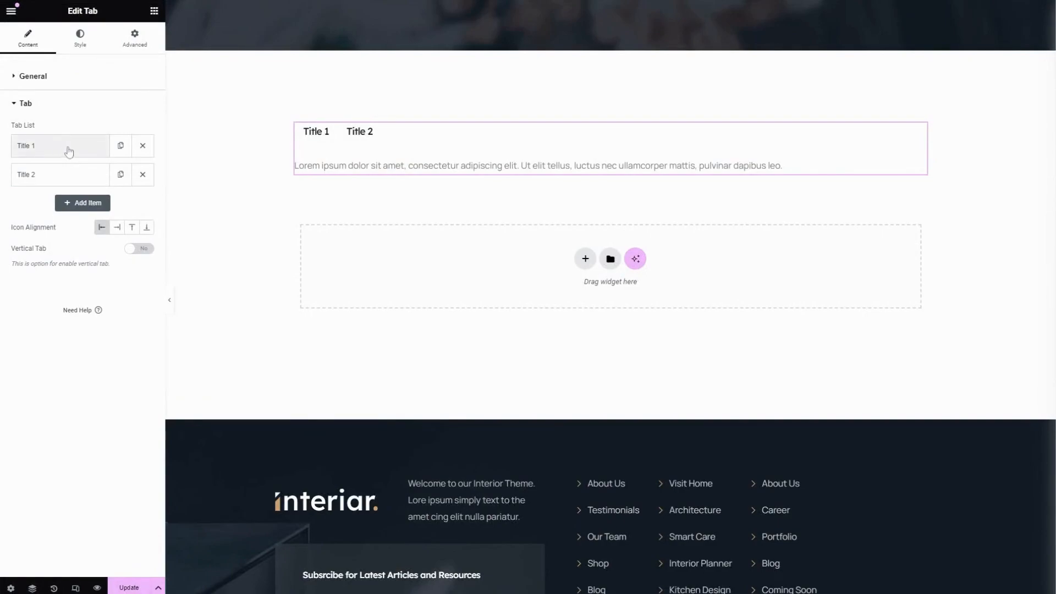
click(69, 152)
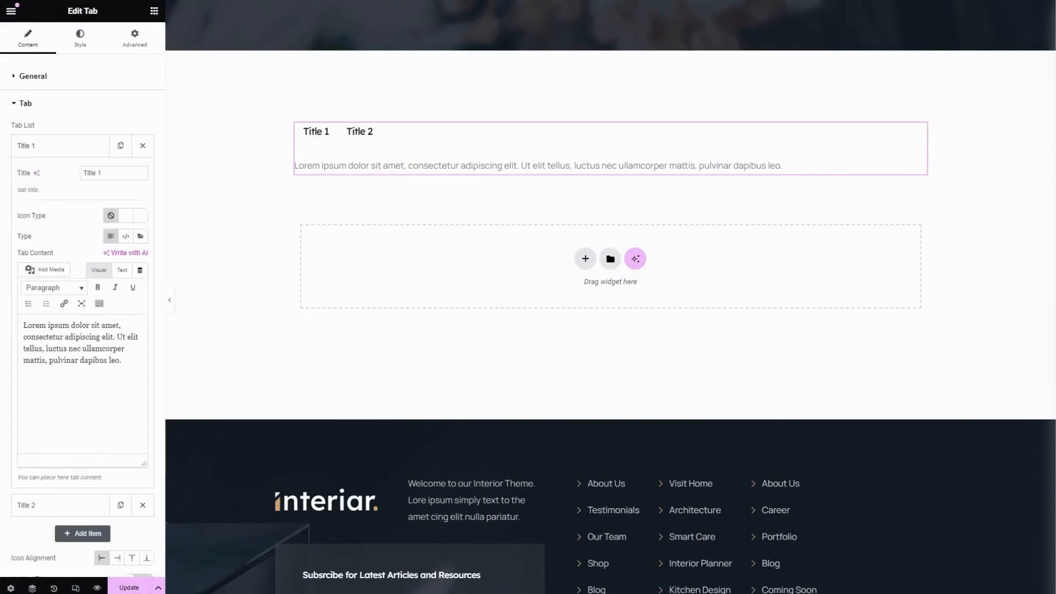
drag(101, 173, 86, 173)
click(104, 172)
Set the Title 1 tab's icon type to Icon and insert the circle check icon from the icon library
click(128, 222)
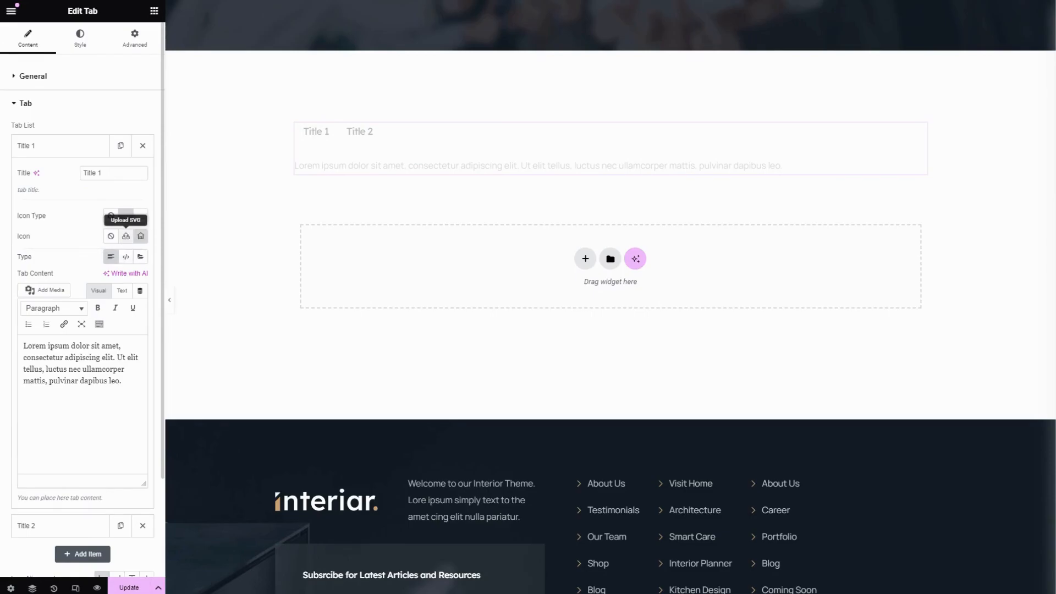
click(141, 237)
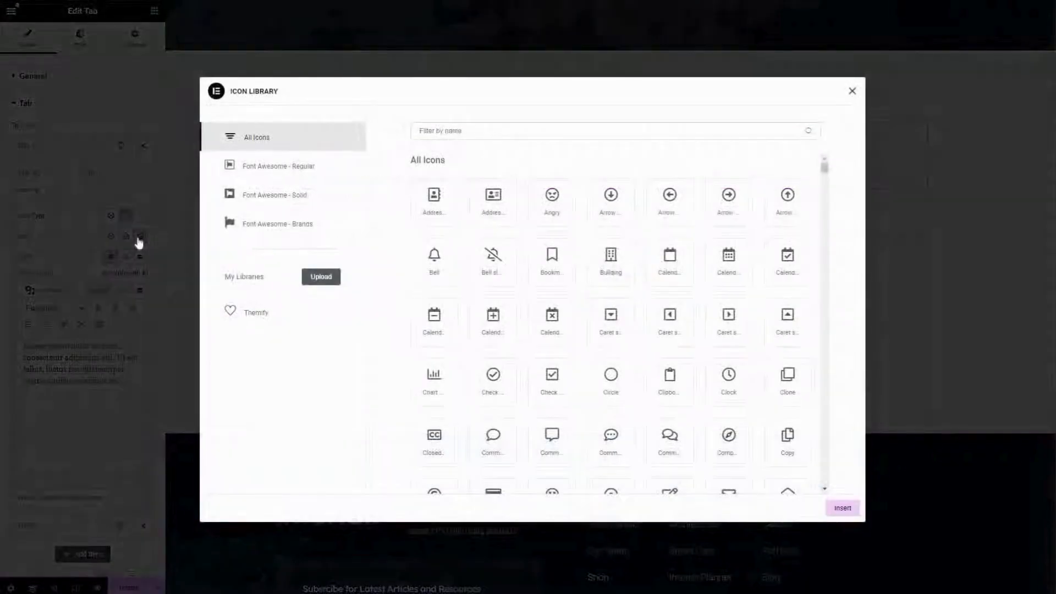
click(493, 376)
click(840, 507)
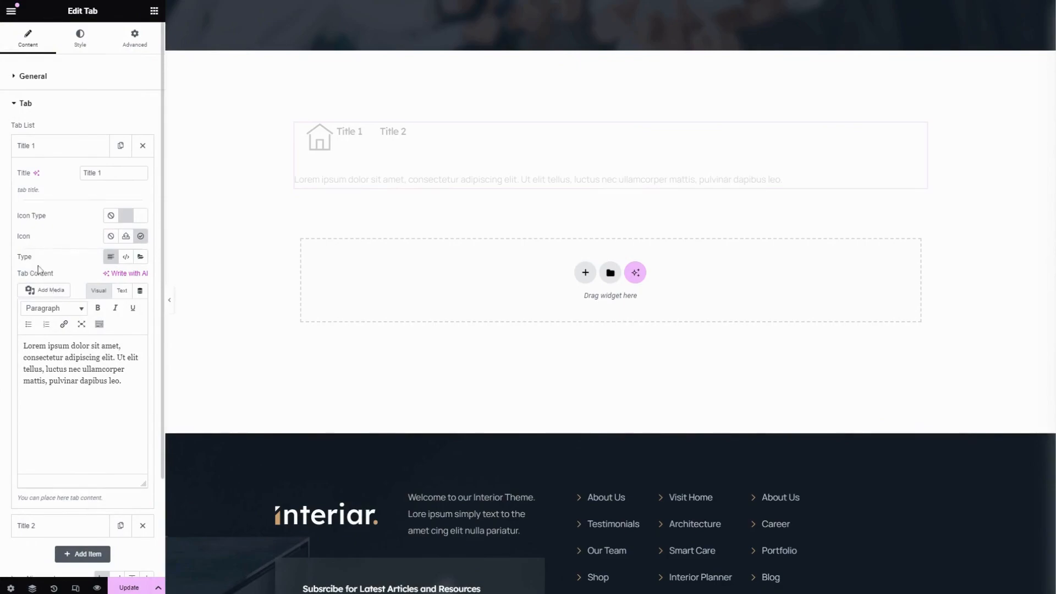
click(126, 257)
click(140, 257)
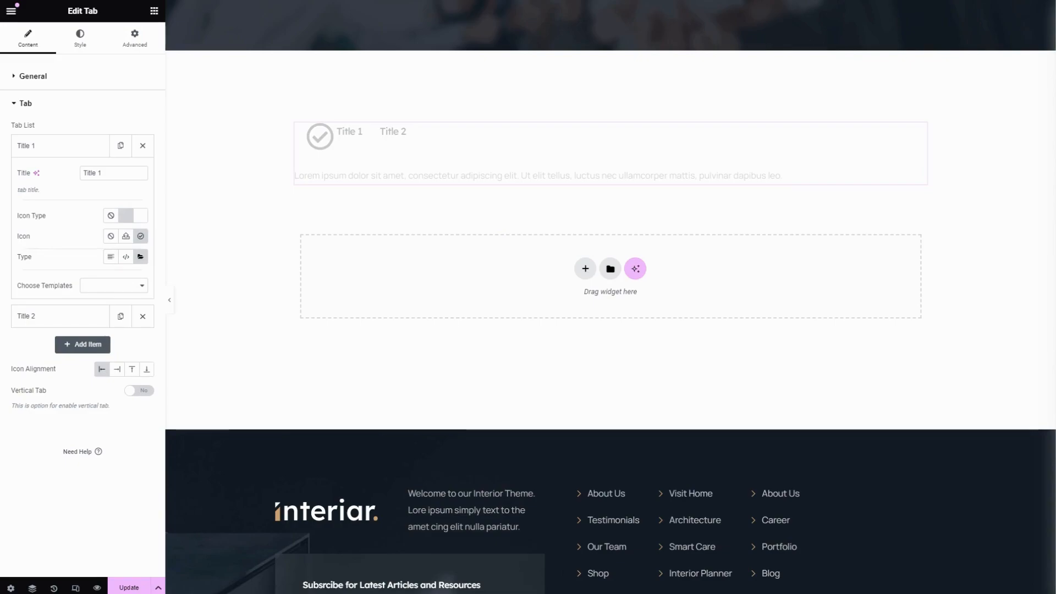
click(111, 257)
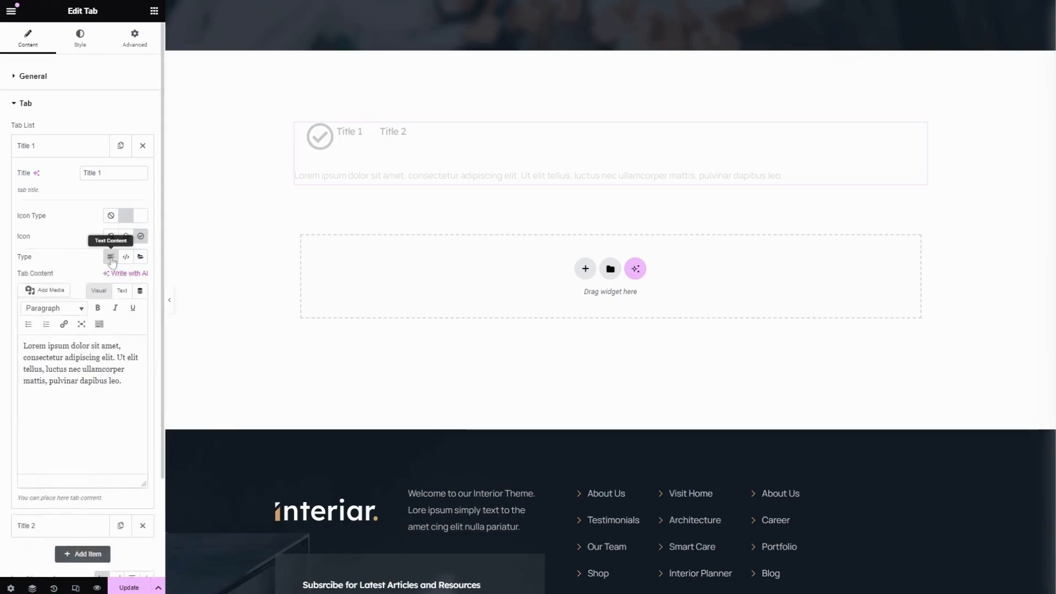
Replace the Title 1 tab's content with "Ut elit tellus, luctus nec ullamcorper mattis, pulvinar dapibus leo." and collapse the item
triple_click(104, 369)
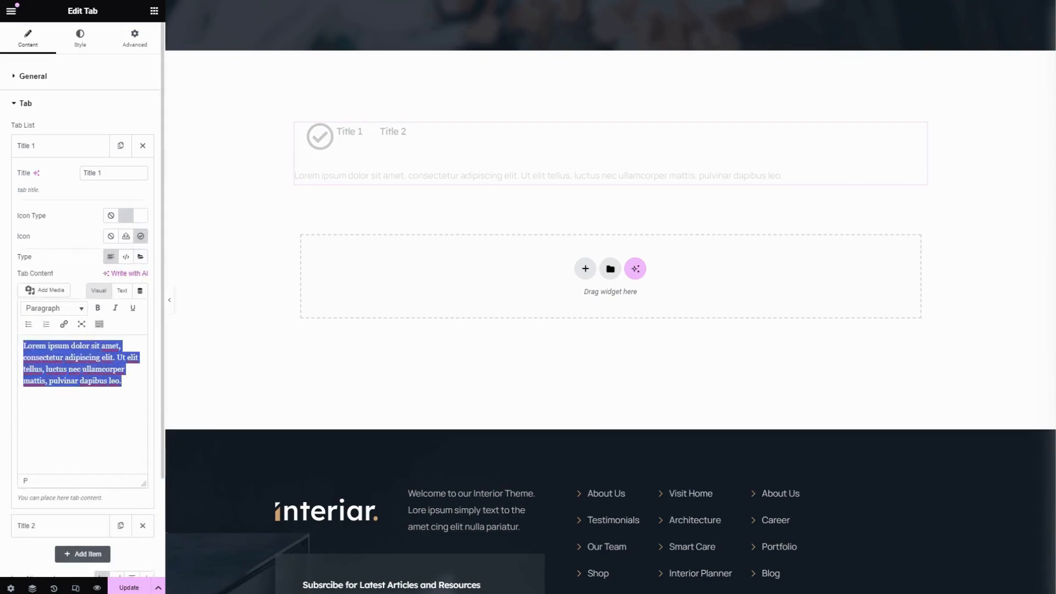
text(Ut elit tellus, luctus nec ullamcorper mattis, pulvinar dapibus leo.)
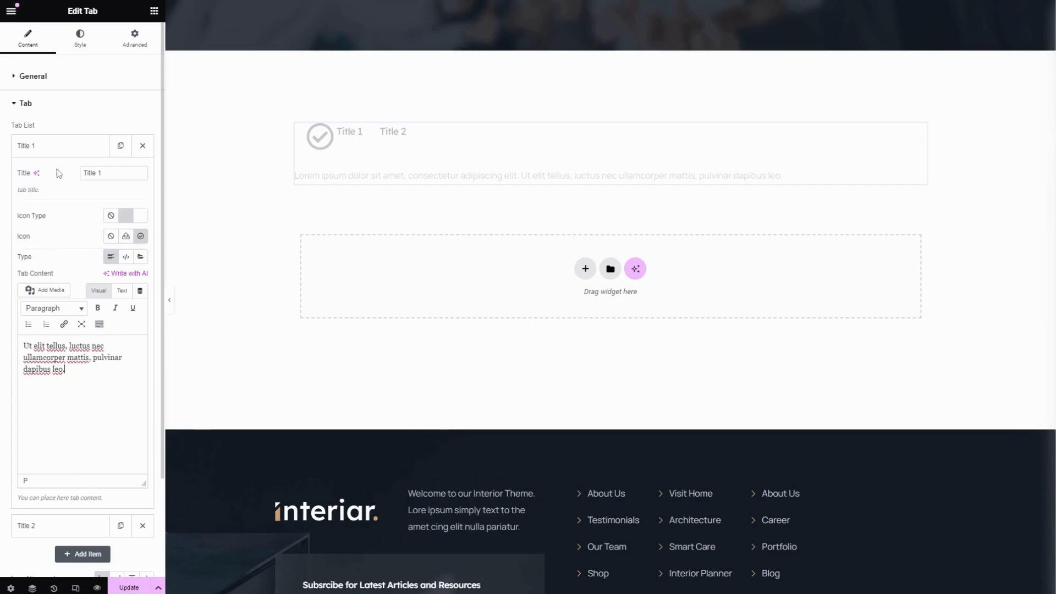
click(73, 149)
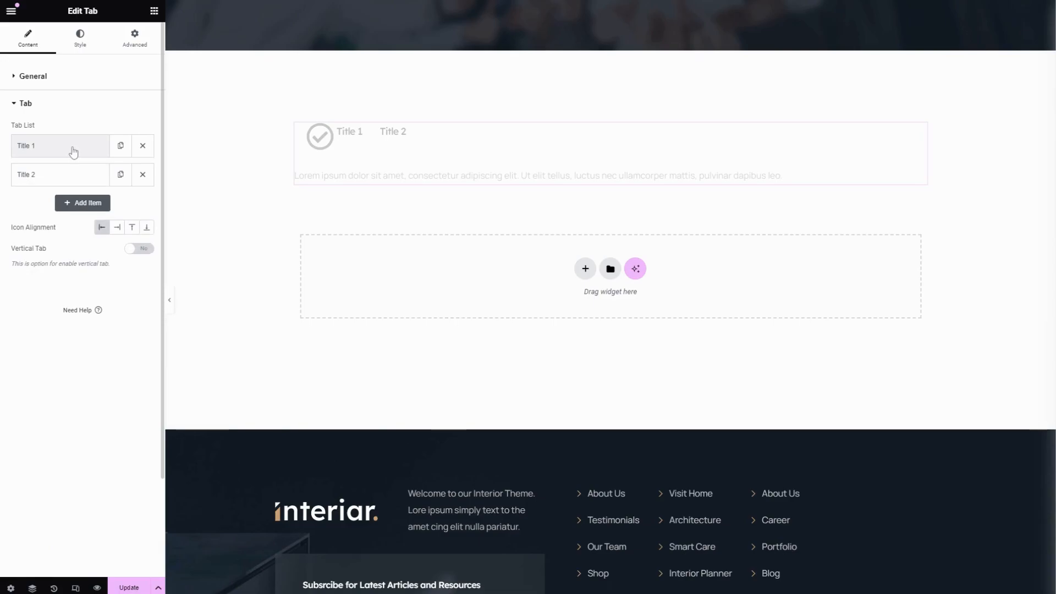
Give the Title 2 tab item the square check icon from the icon library and collapse the item
click(72, 175)
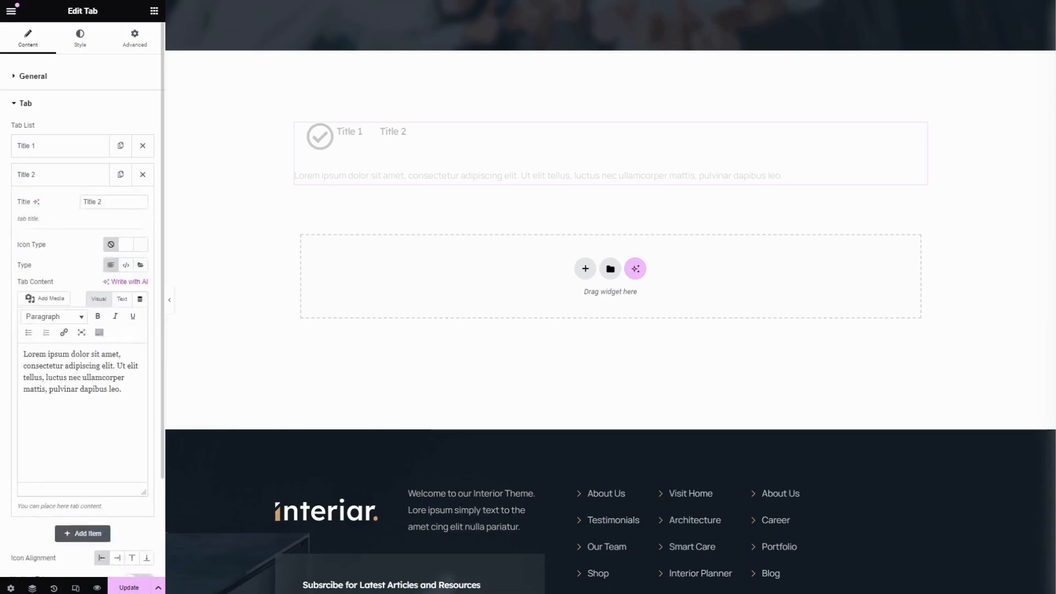
drag(114, 202, 67, 203)
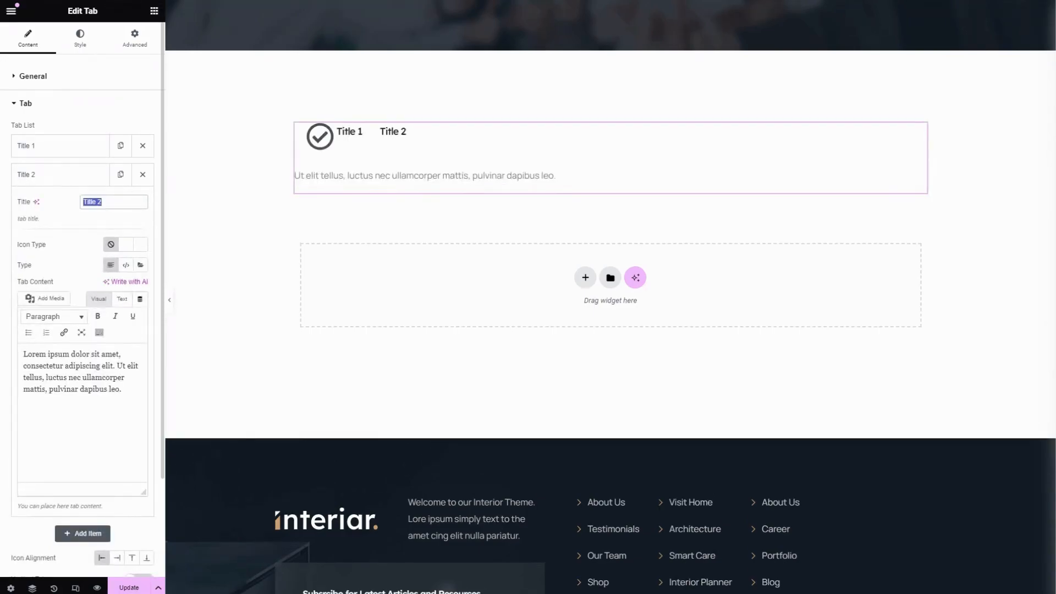
click(83, 246)
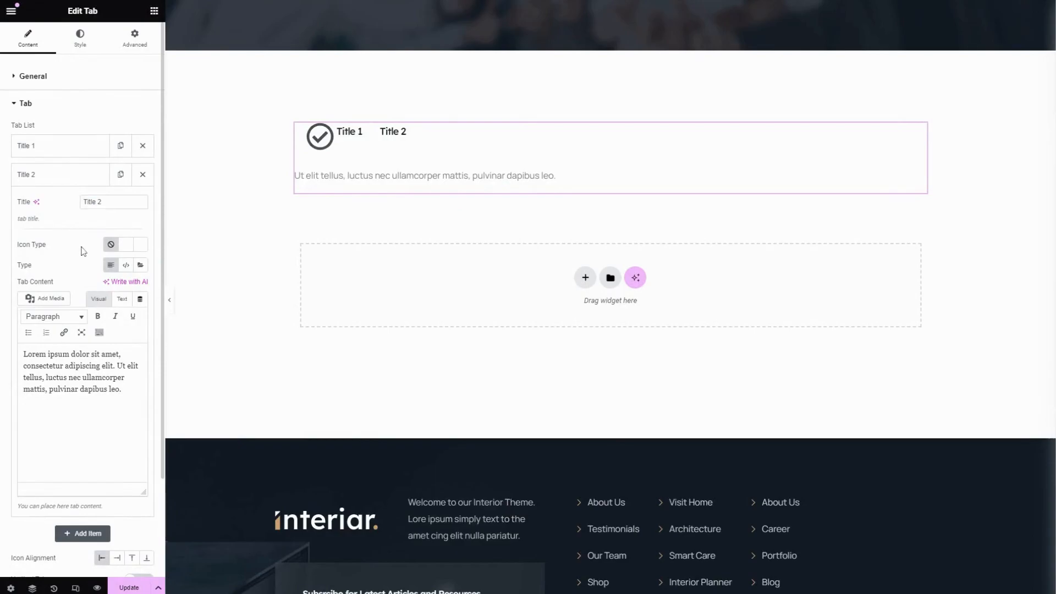
click(128, 247)
click(140, 264)
click(558, 387)
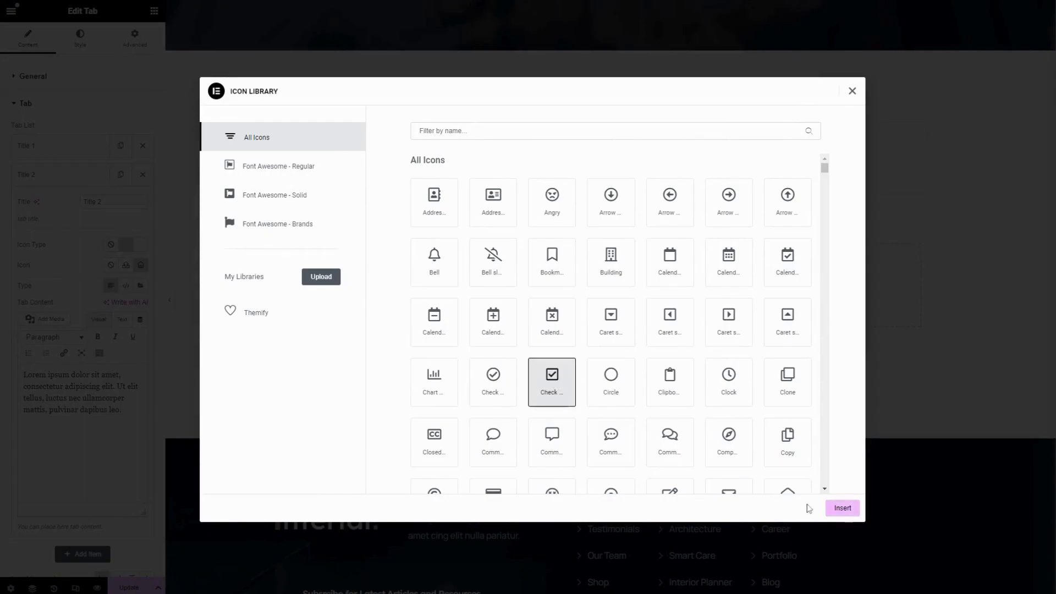
click(849, 509)
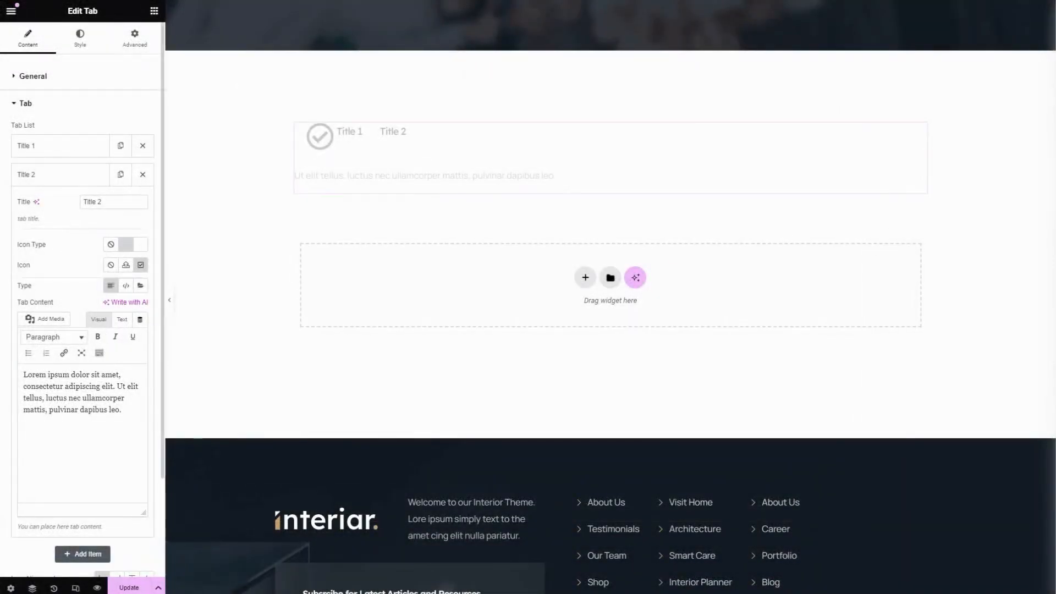
triple_click(47, 387)
click(78, 410)
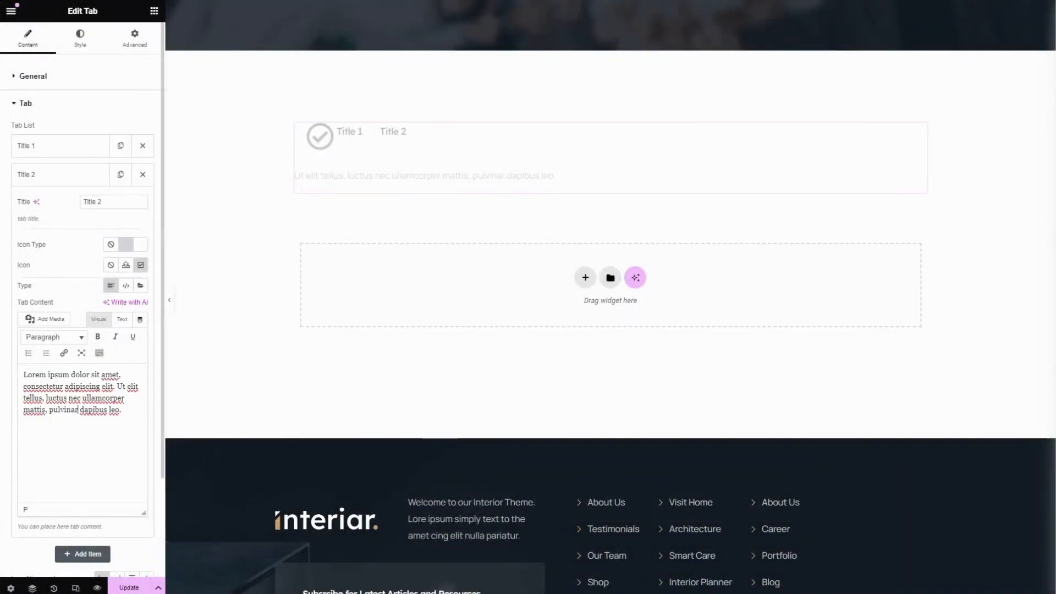
click(68, 179)
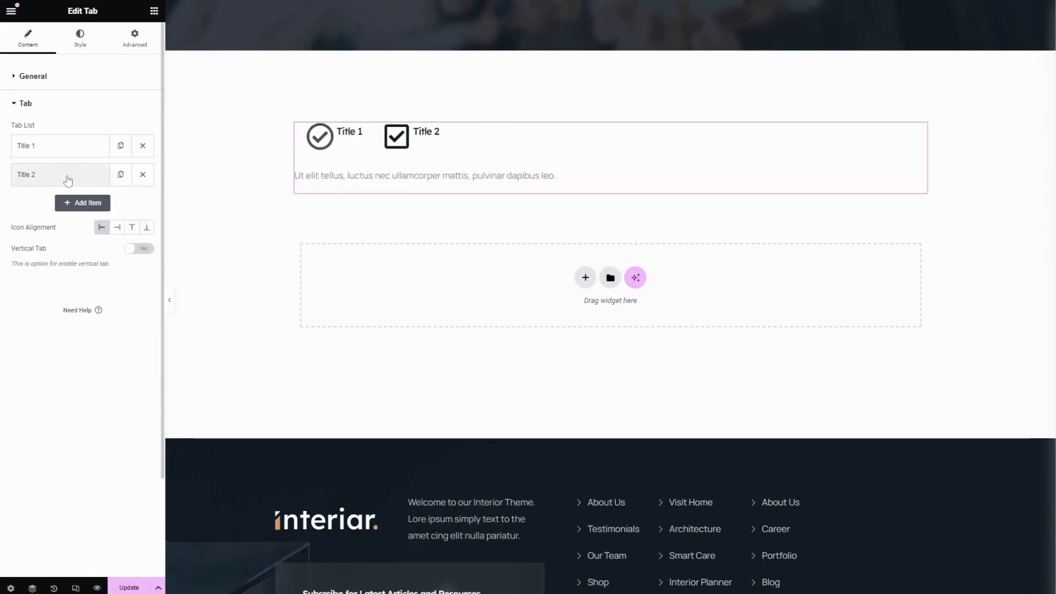
Duplicate the Title 2 tab item and rename the copy "Title 3"
click(122, 176)
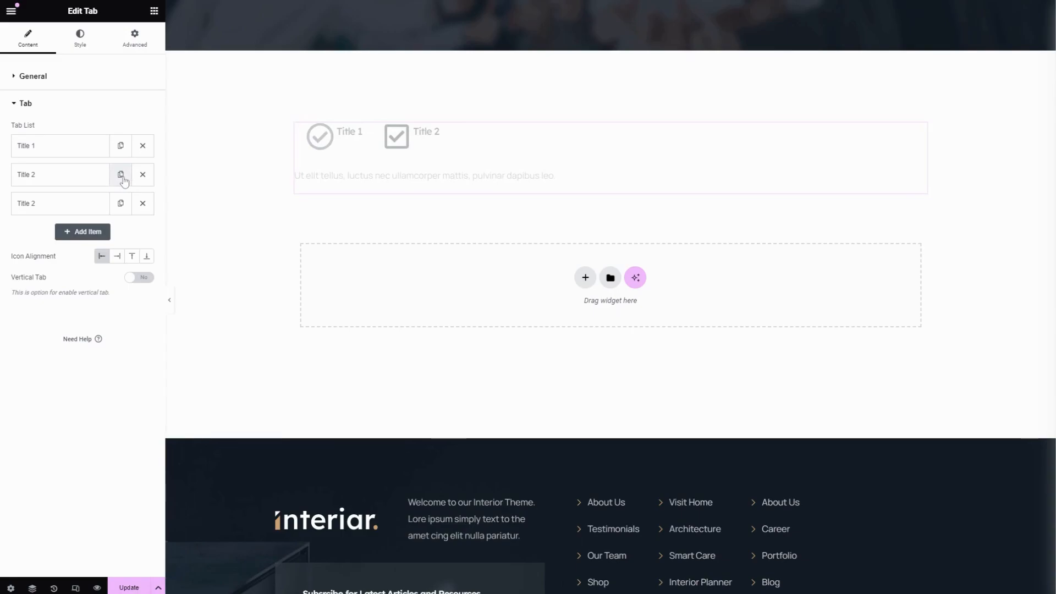
click(78, 206)
double_click(99, 230)
text(3)
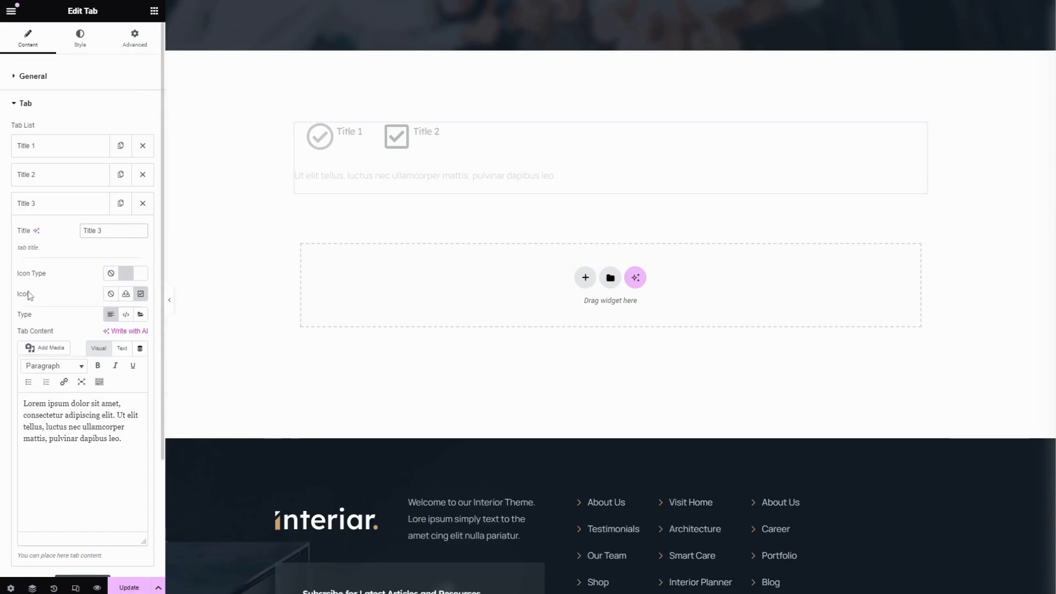
Change the Title 3 tab's icon to the circle check from the icon library
click(141, 294)
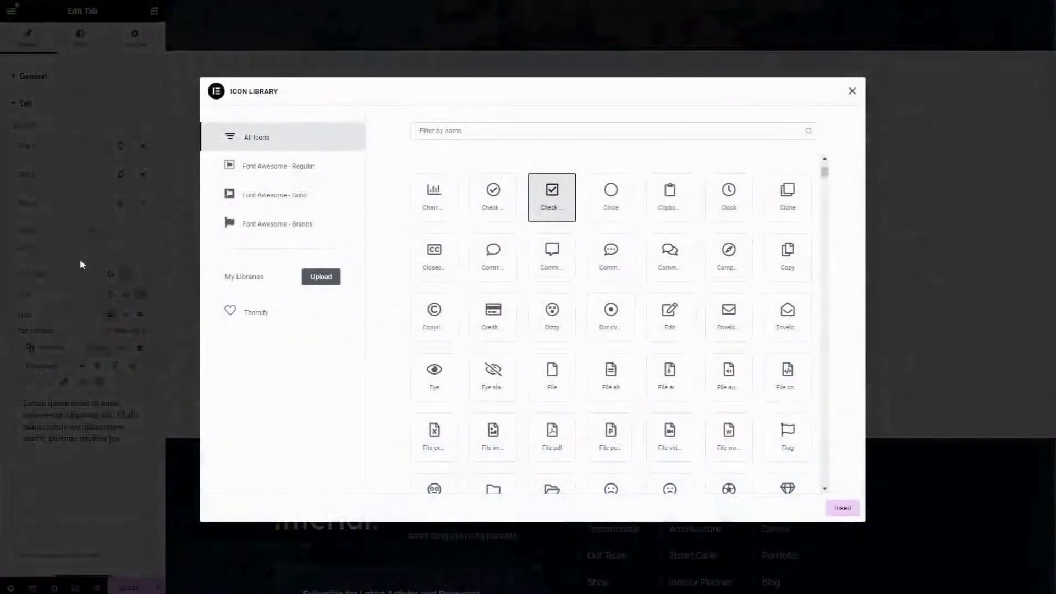
scroll(537, 431, down, 3)
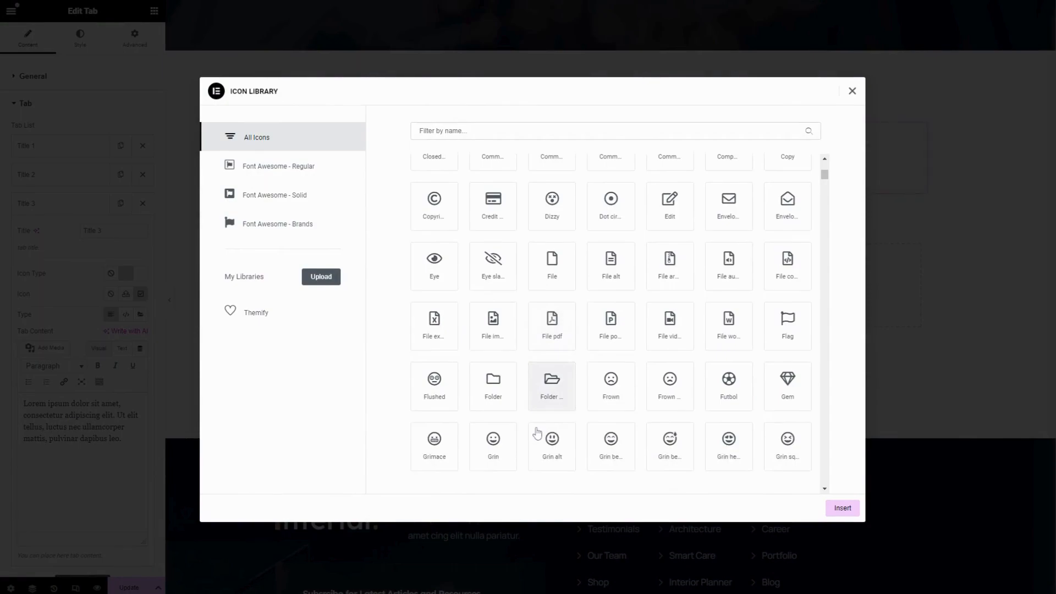
scroll(538, 433, up, 6)
click(498, 358)
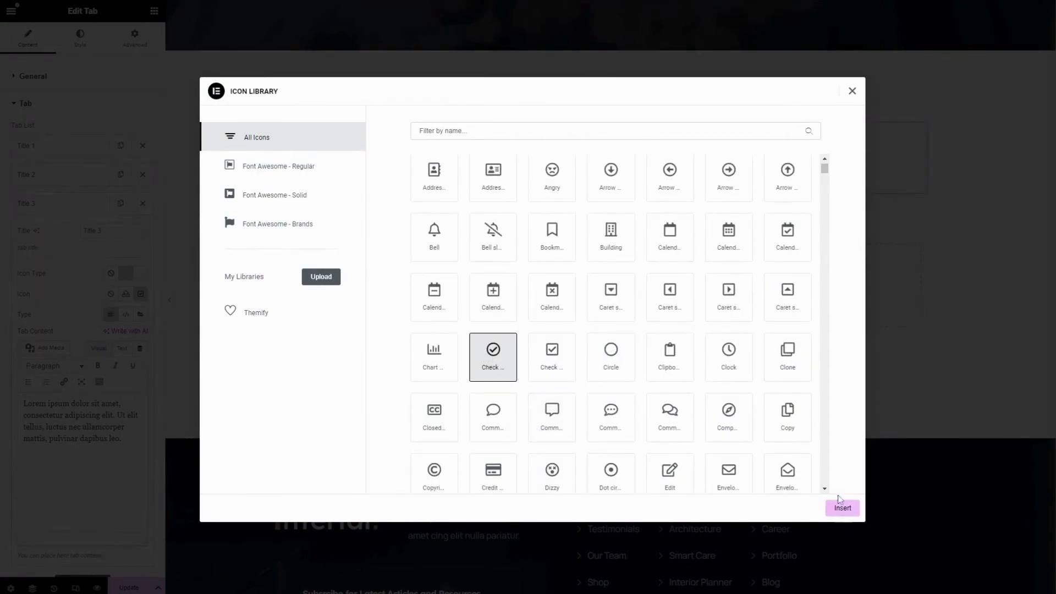
click(842, 508)
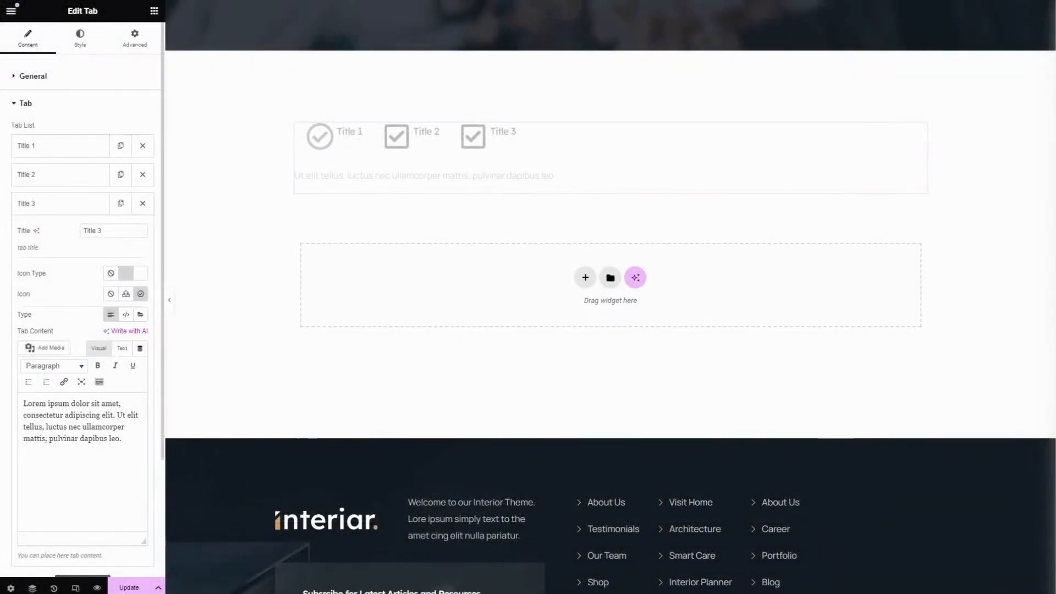
Replace the Title 3 tab's content with "Ut elit tellus, luctus nec ullamcorper mattis, pulvinar dapibus leo." and collapse the item
triple_click(57, 427)
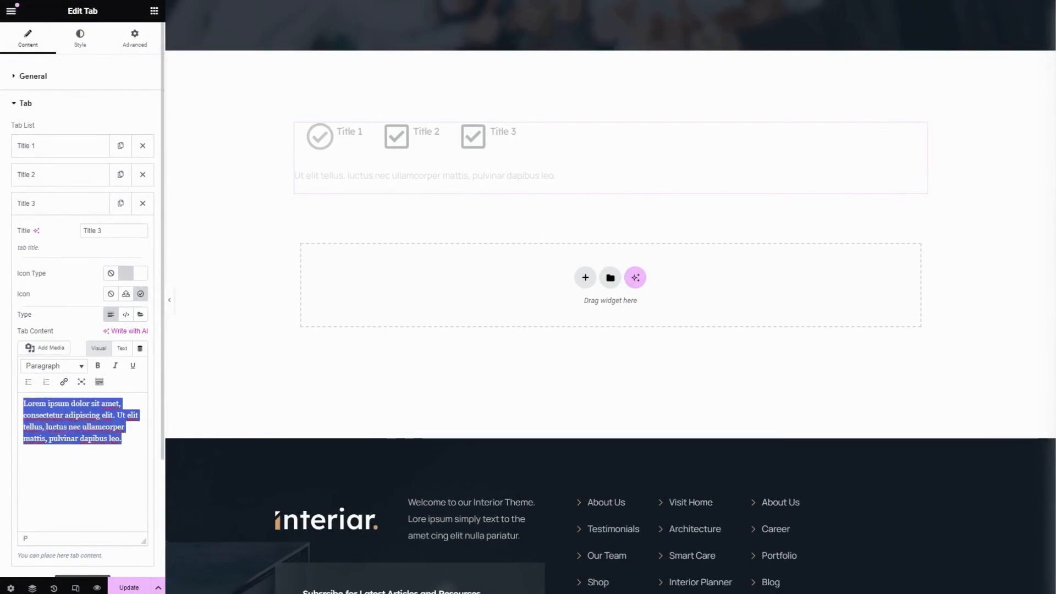
text(Ut elit tellus, luctus nec ullamcorper mattis, pulvinar dapibus leo.)
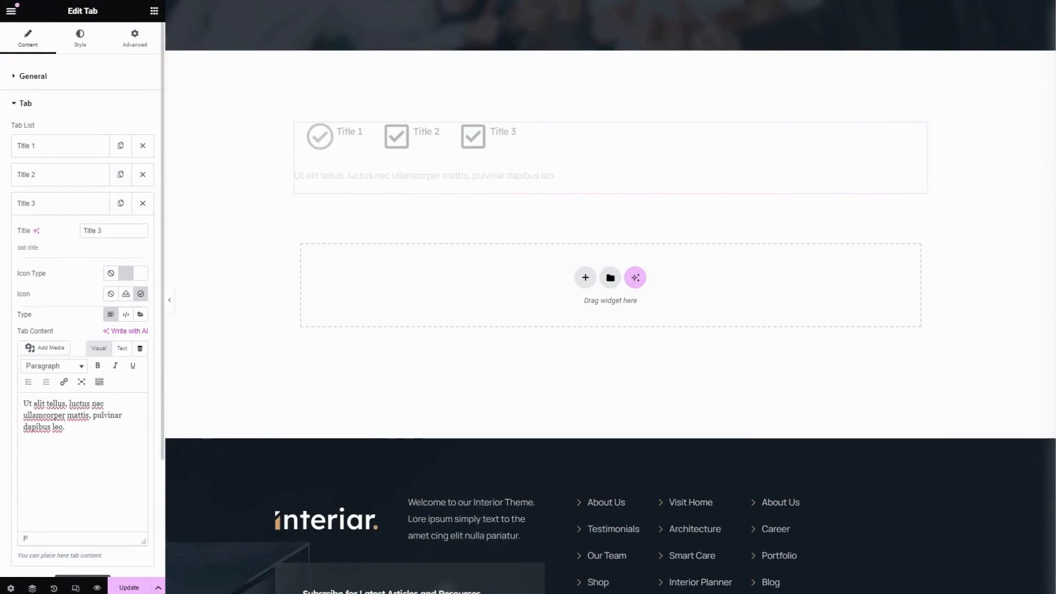
click(51, 213)
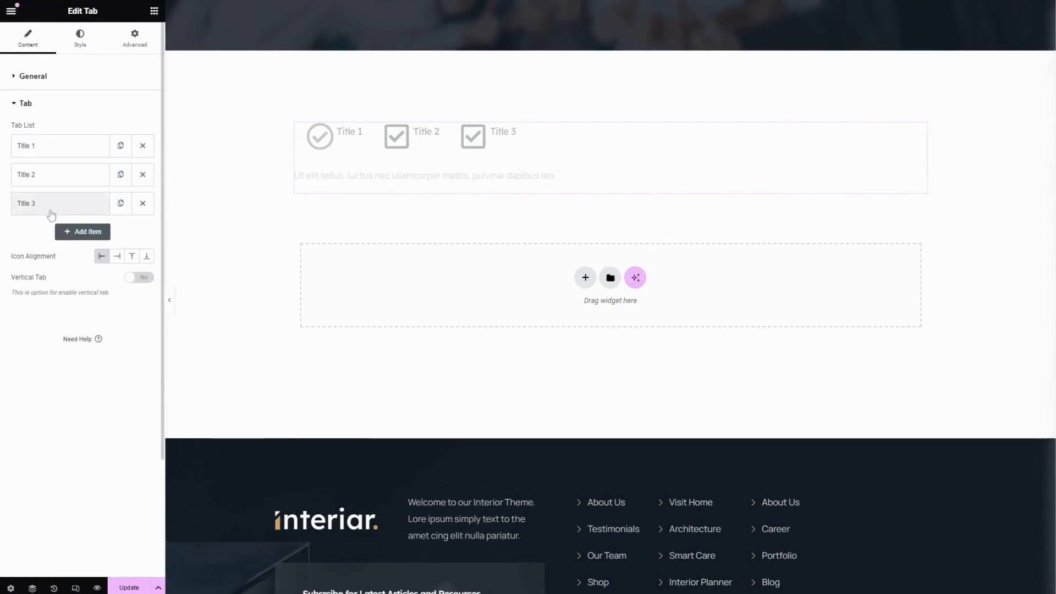
Add a fourth tab item titled "Title 4" with the circle check icon from the icon library
click(82, 236)
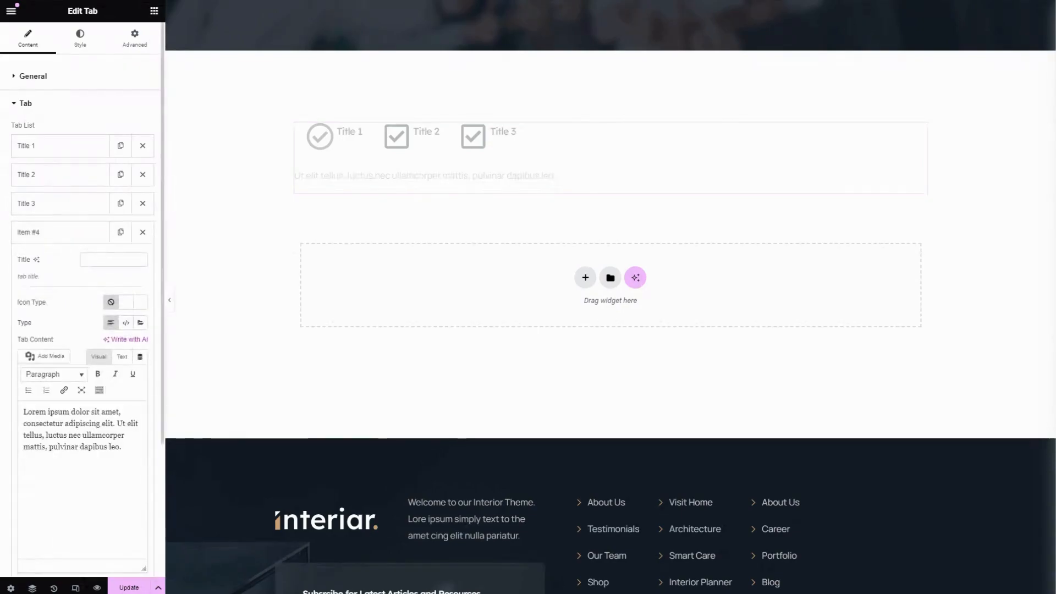
text(Title 4)
click(127, 304)
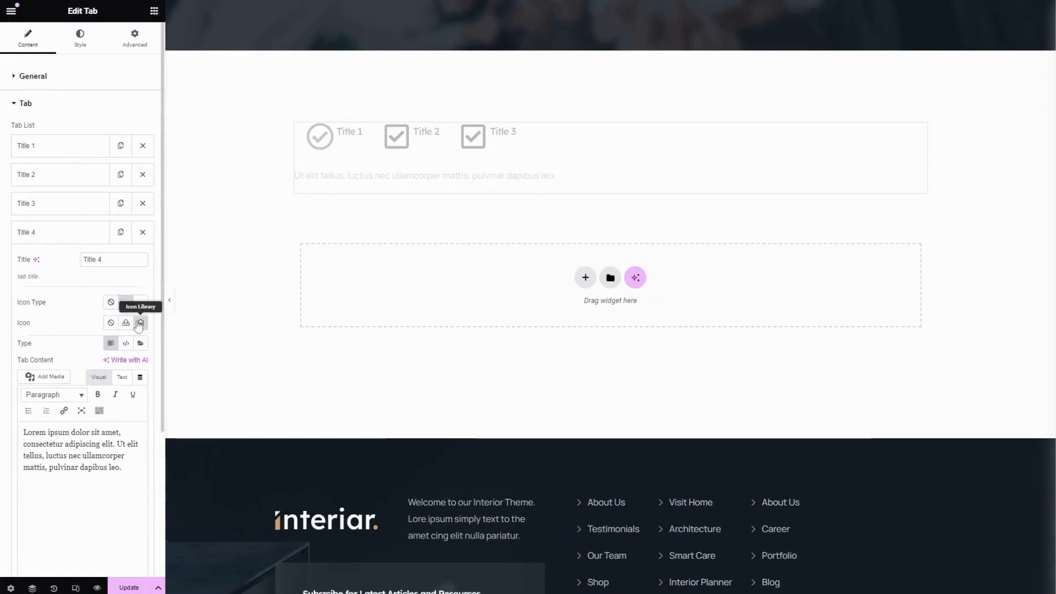
click(141, 323)
click(485, 392)
click(842, 508)
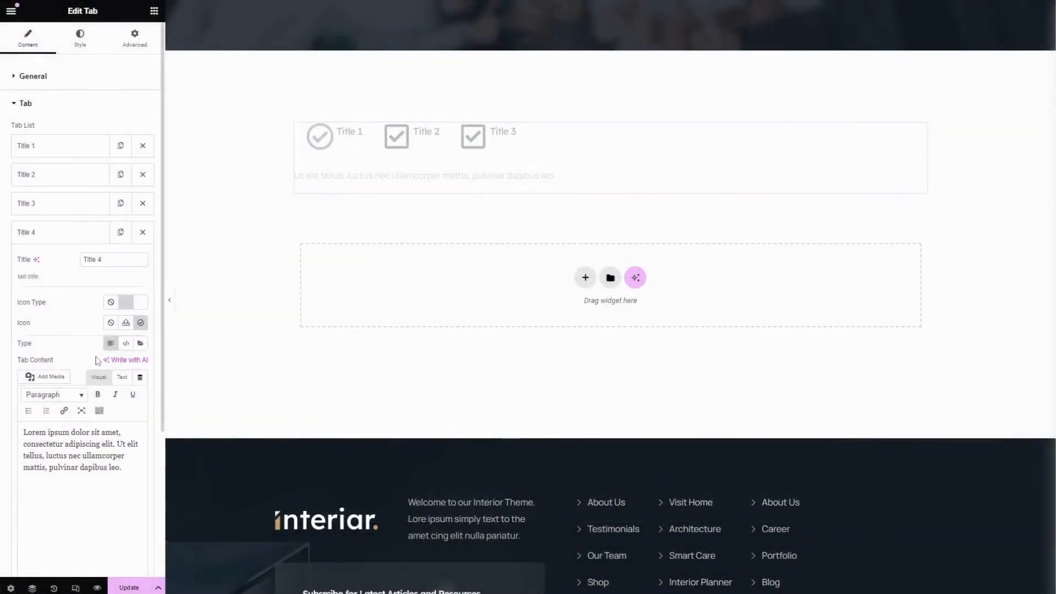
Collapse the Title 4 tab item in the tab list
scroll(97, 361, down, 2)
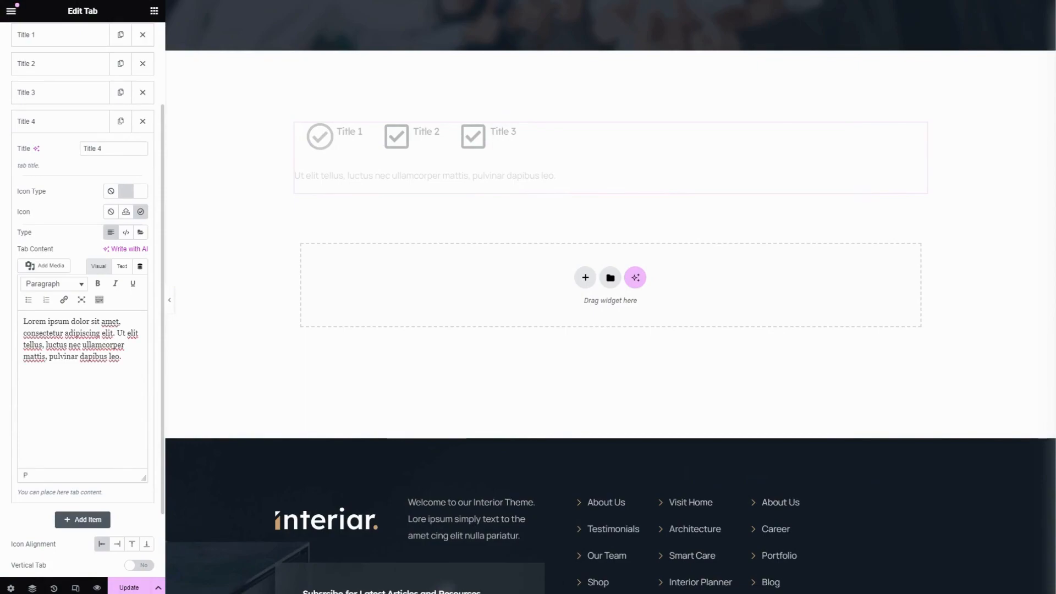
click(55, 122)
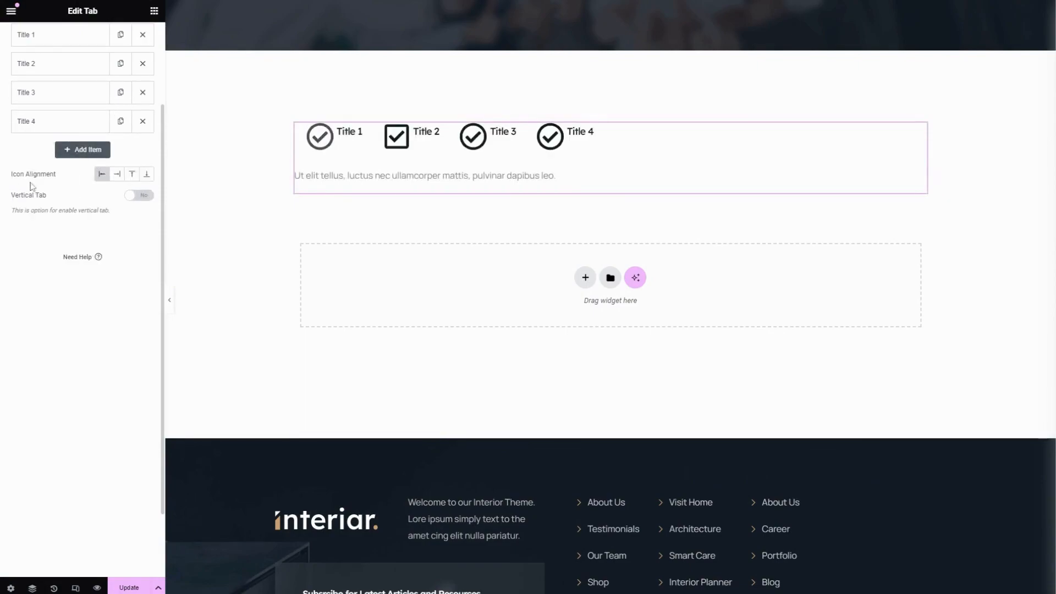
Try the right icon alignment and the vertical tab option, restoring left icon alignment and switching vertical tabs back off
click(117, 174)
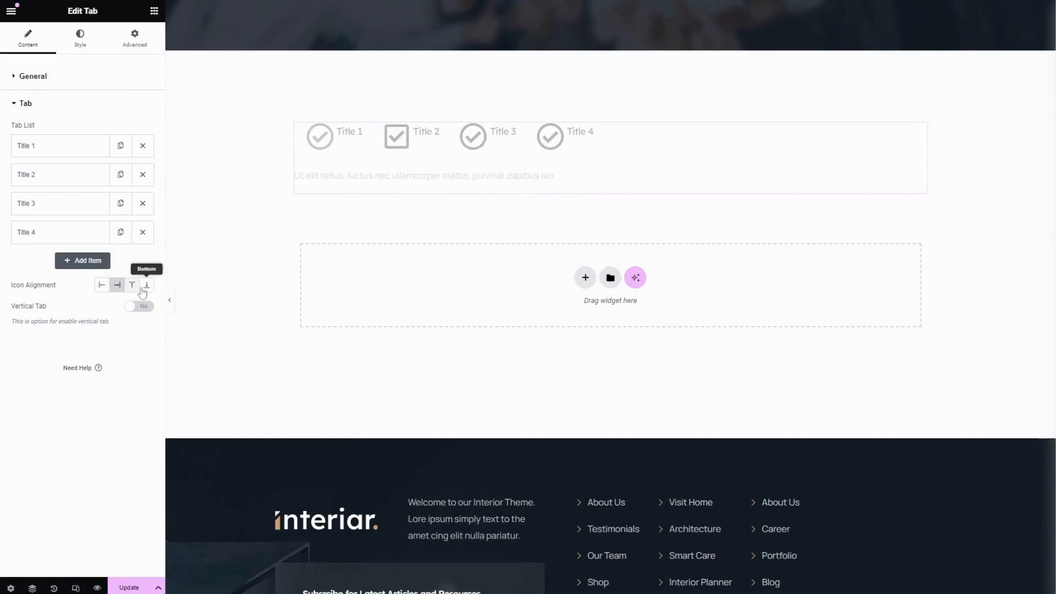
click(103, 286)
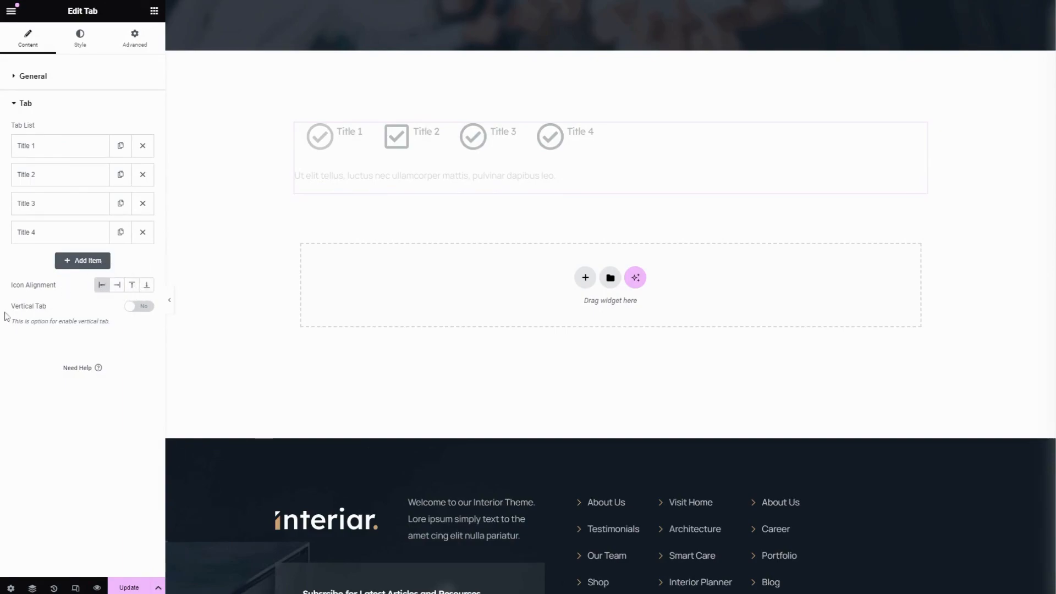
click(144, 310)
click(142, 310)
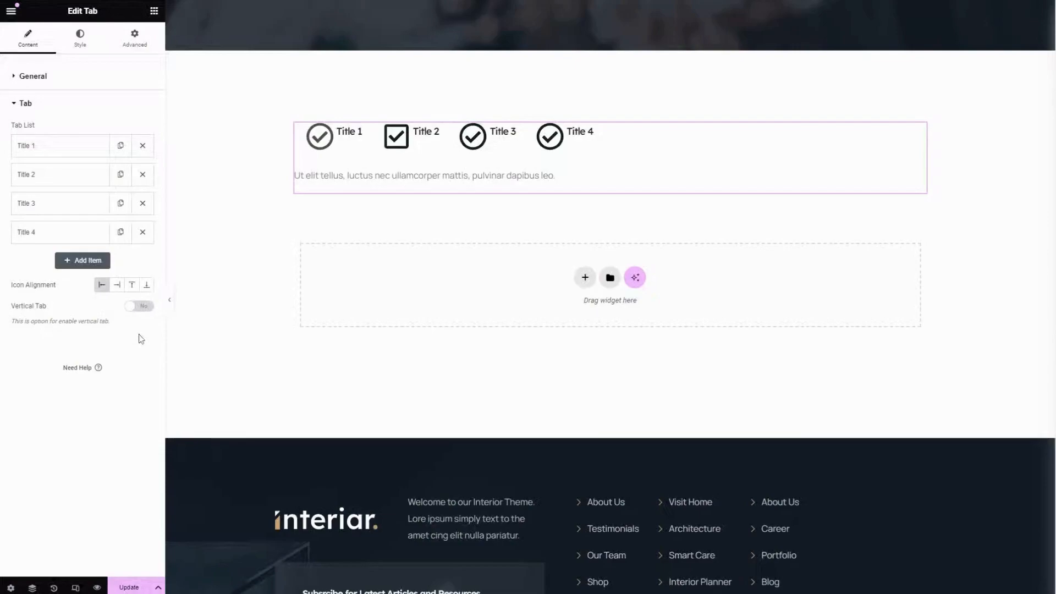
Set the tab's style padding to 10 px and its margin to 20 px on all sides
click(80, 38)
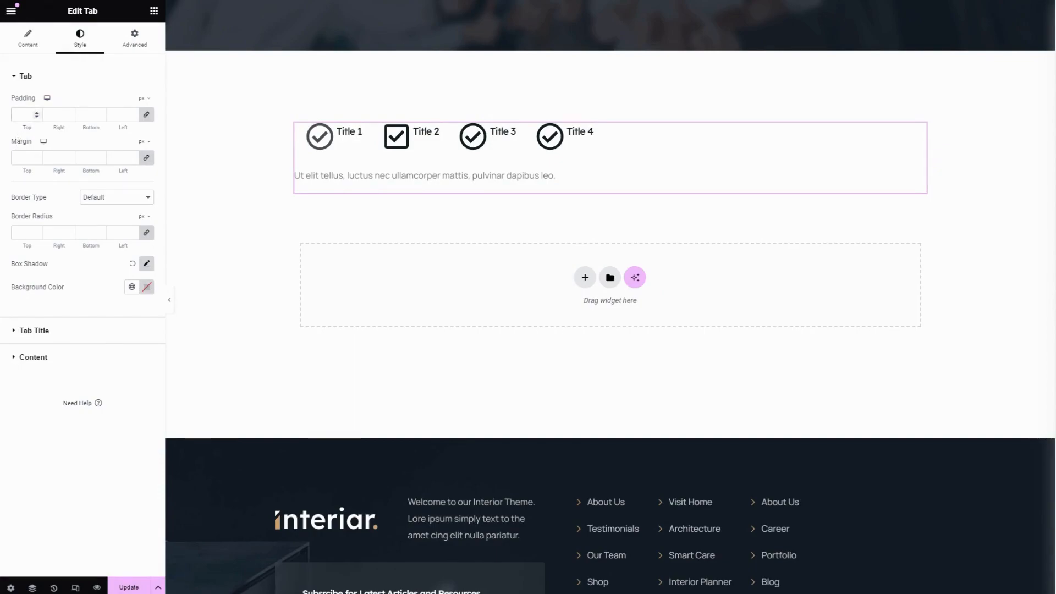
text(10)
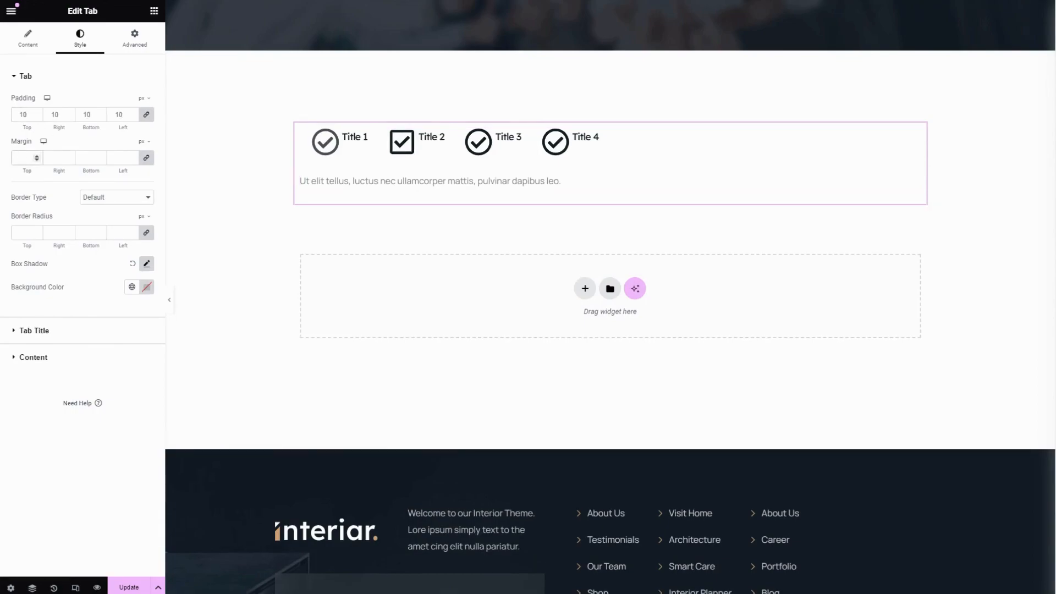
text(20)
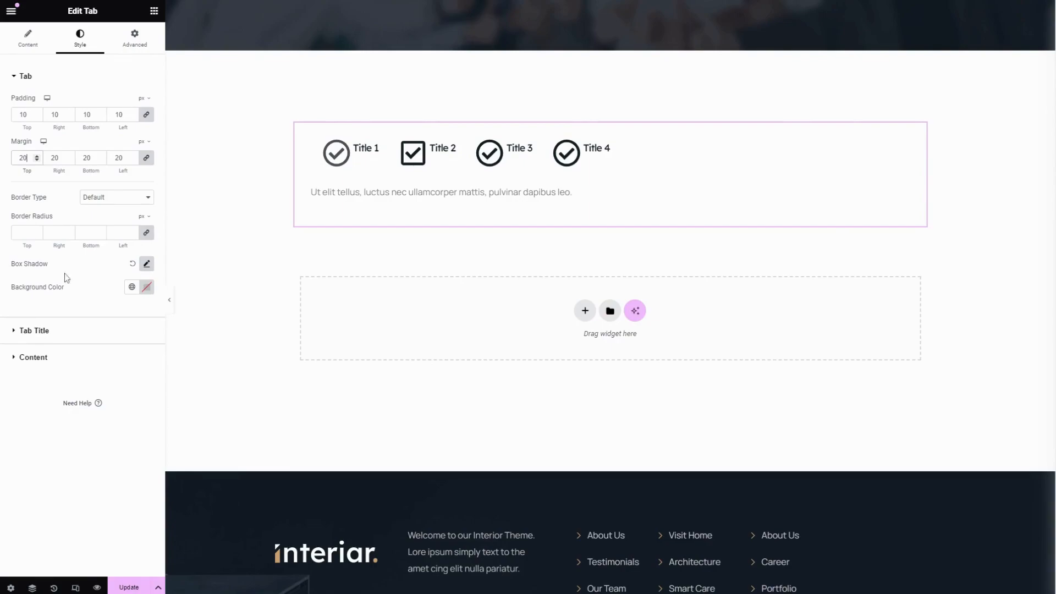
Look through the tab's box shadow settings and the global colors available for its background
click(146, 264)
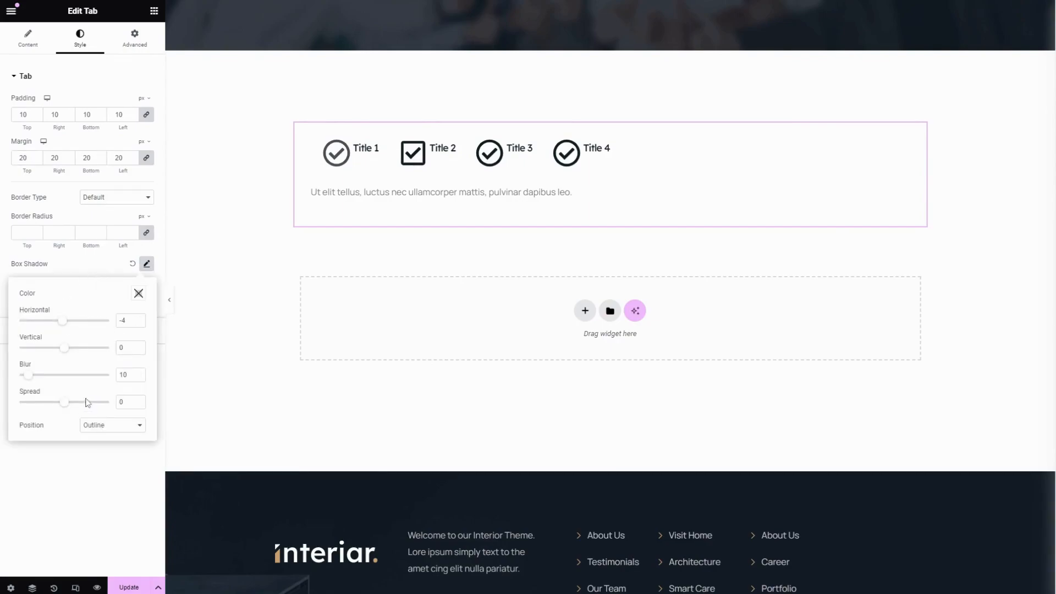
click(85, 271)
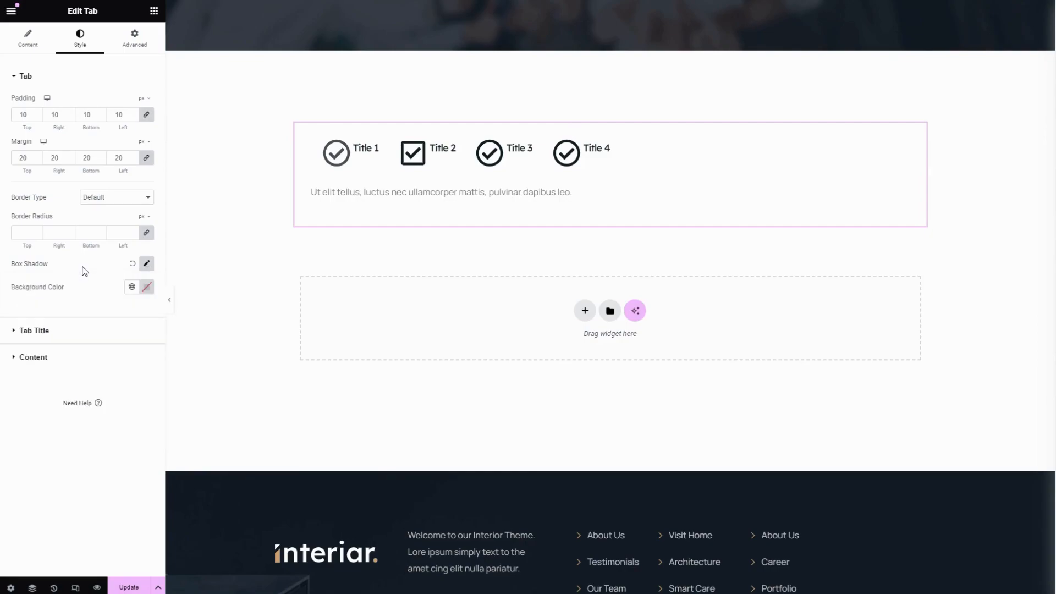
click(132, 287)
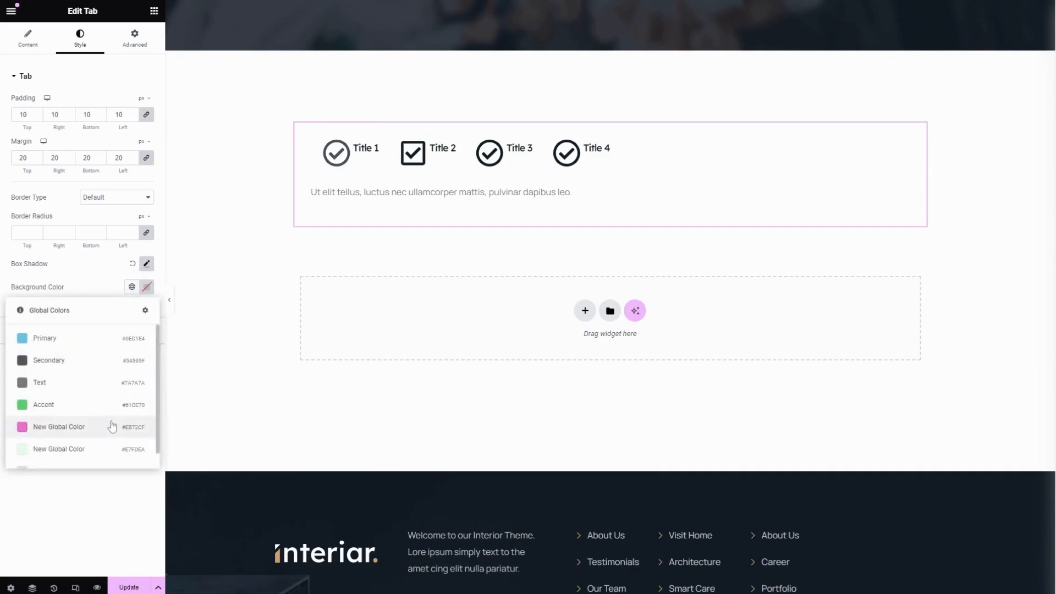
scroll(77, 328, down, 1)
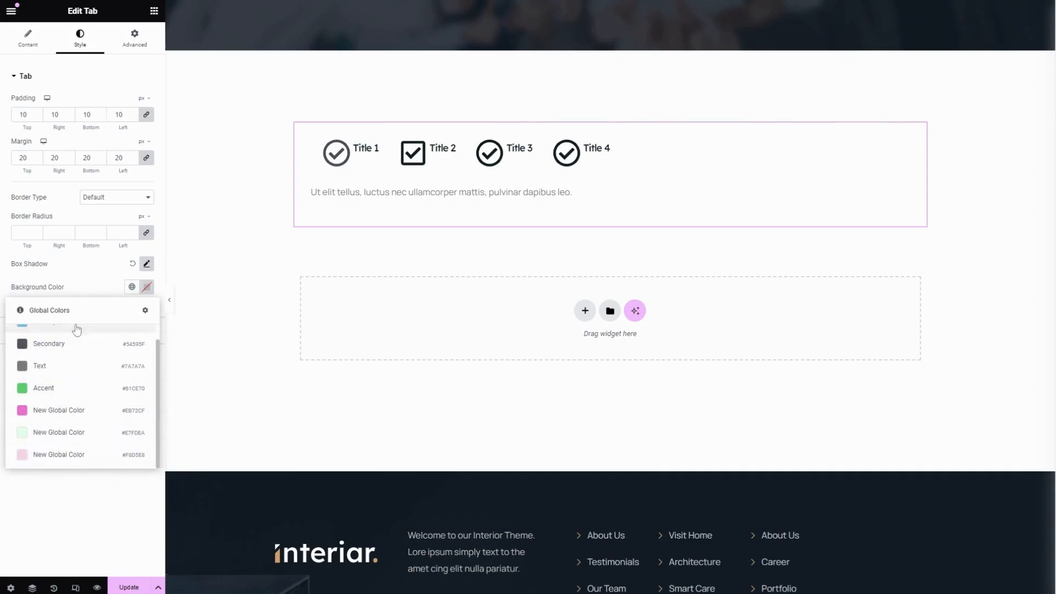
click(95, 282)
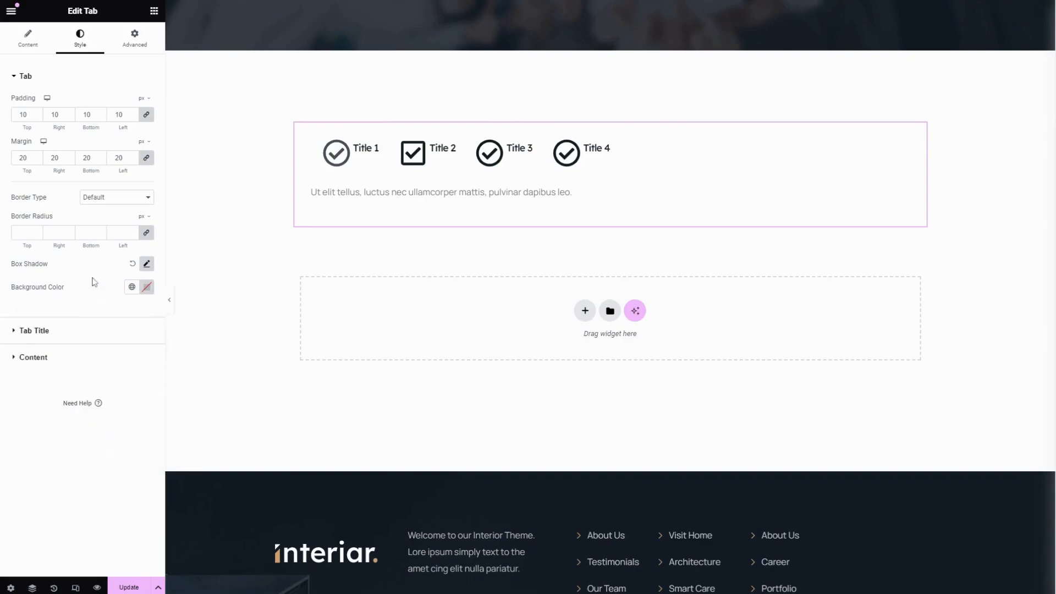
Set the tab title's heading tag to h5 and its alignment to center
click(59, 341)
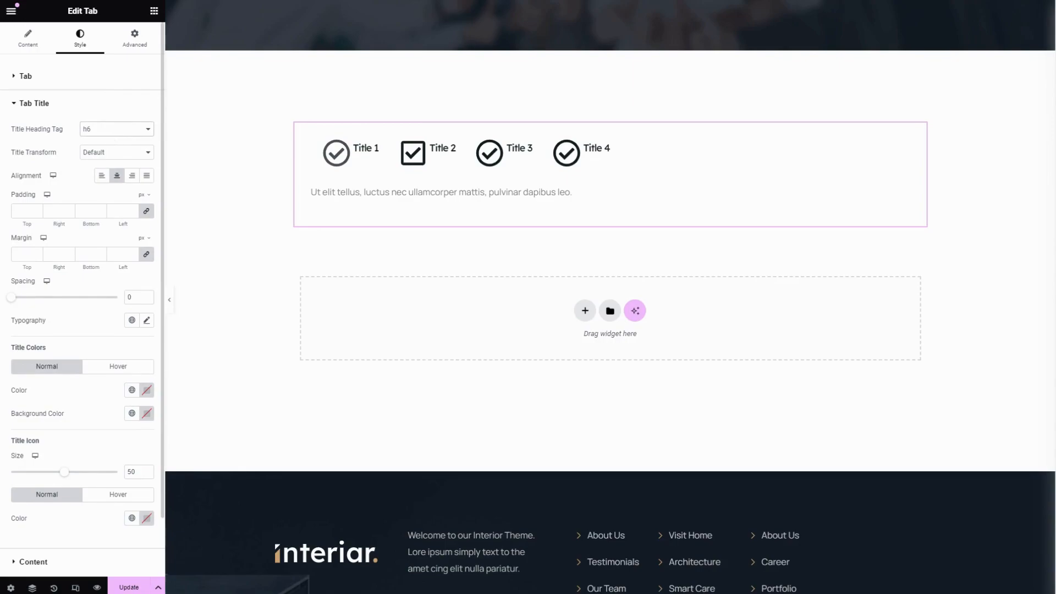
click(117, 176)
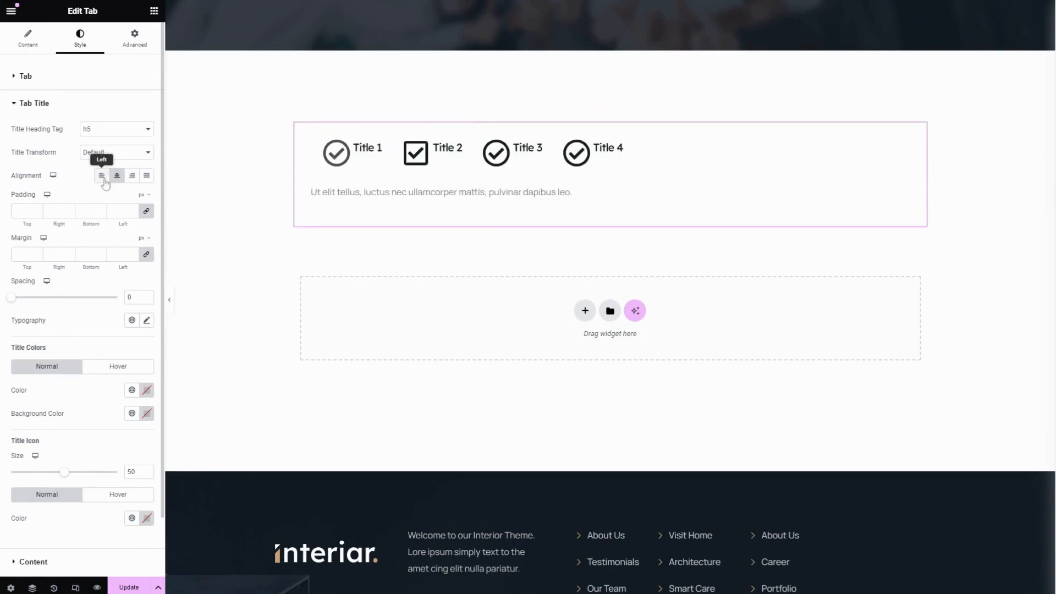
click(132, 176)
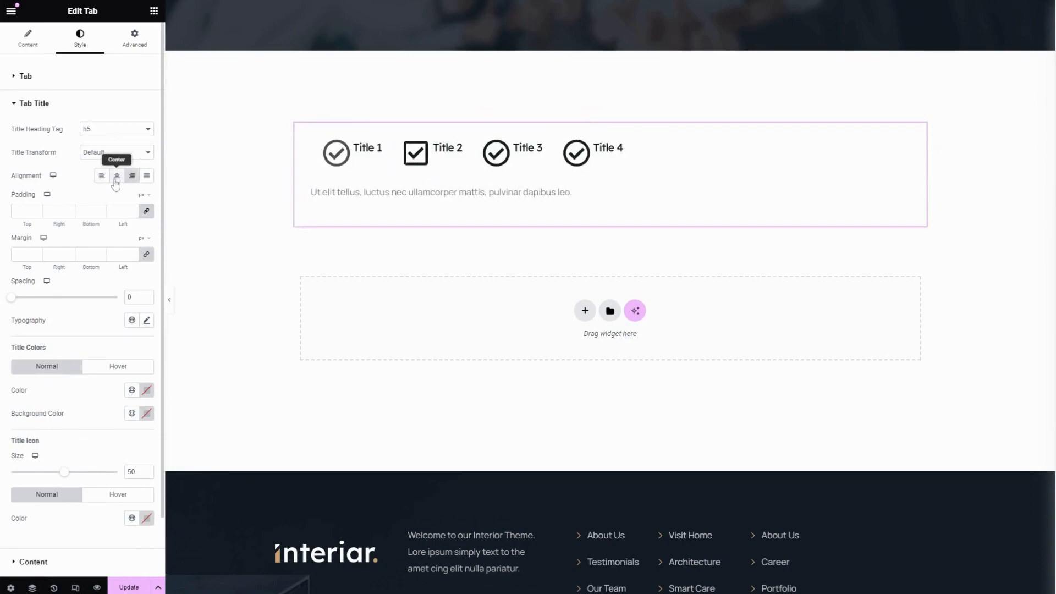
click(117, 182)
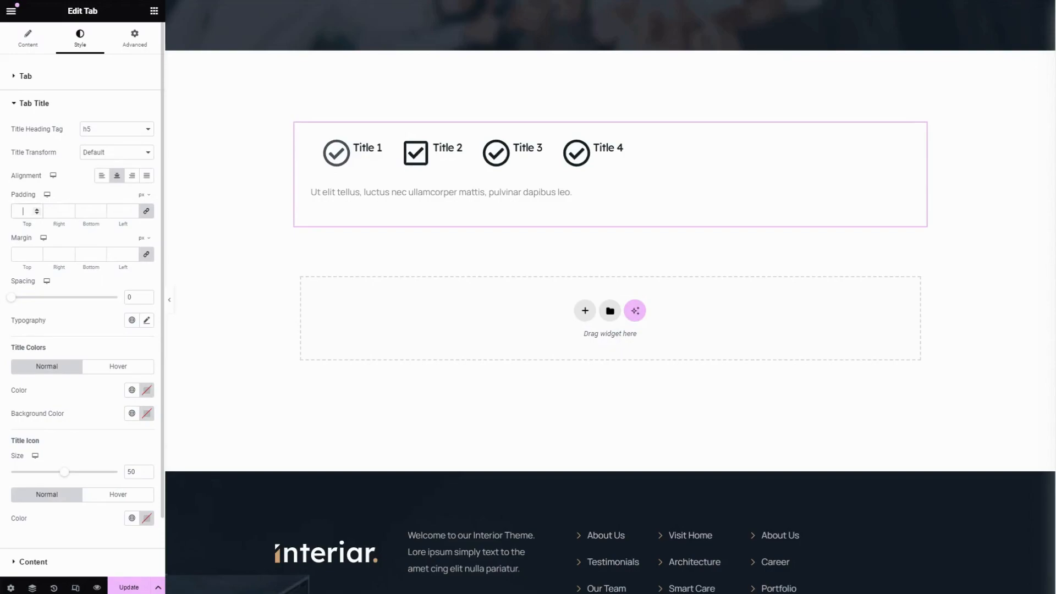
Set the tab title's padding to 10 px and its margin to 20 px on all sides
text(10)
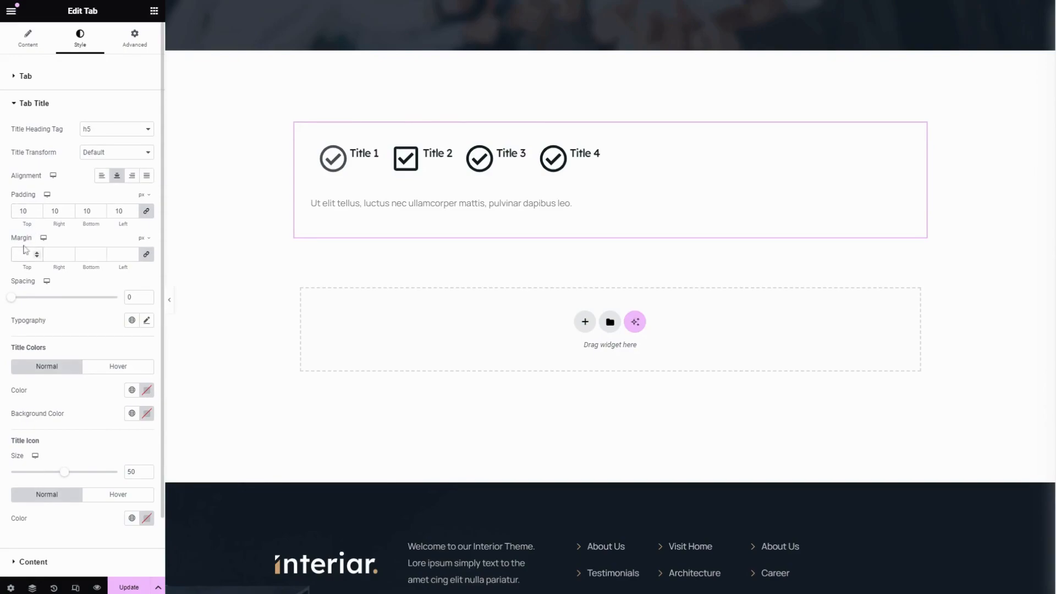
click(24, 252)
text(20)
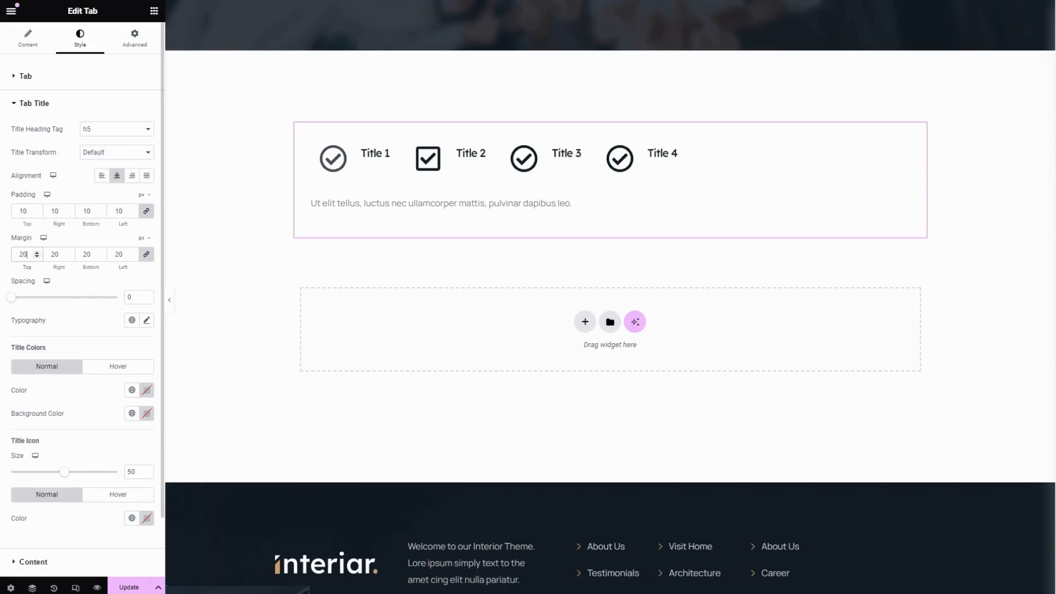
Set the tab title's spacing to 17 and its margin to 13 px, and open its typography settings
scroll(66, 231, down, 2)
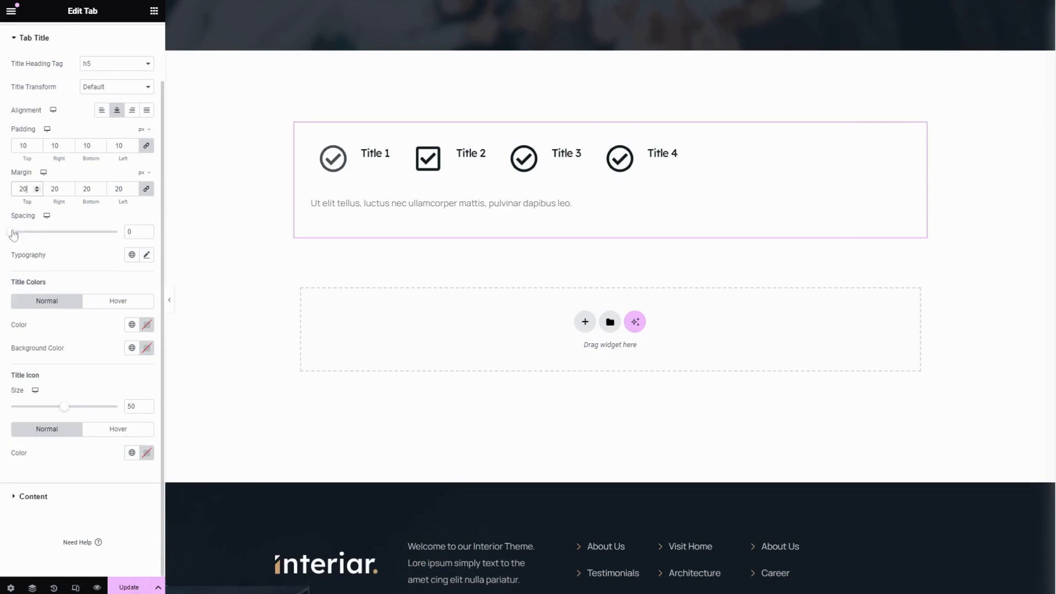
mouse_move(12, 232)
mouse_down()
mouse_move(69, 237)
mouse_move(28, 239)
mouse_up()
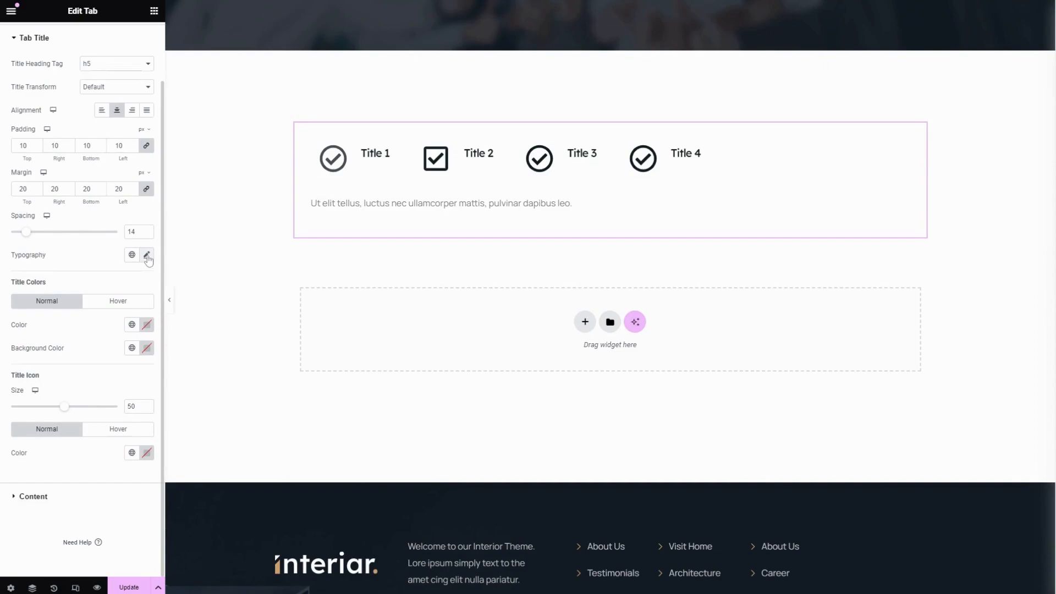
click(146, 256)
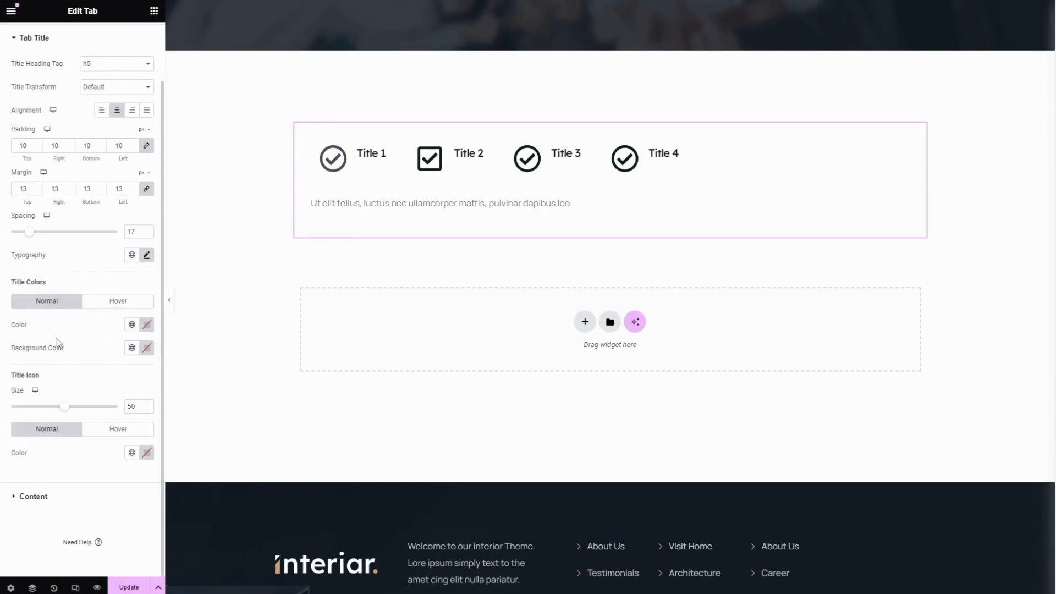
Set the tab title's normal color to the Secondary global color and its hover color to Primary
click(131, 325)
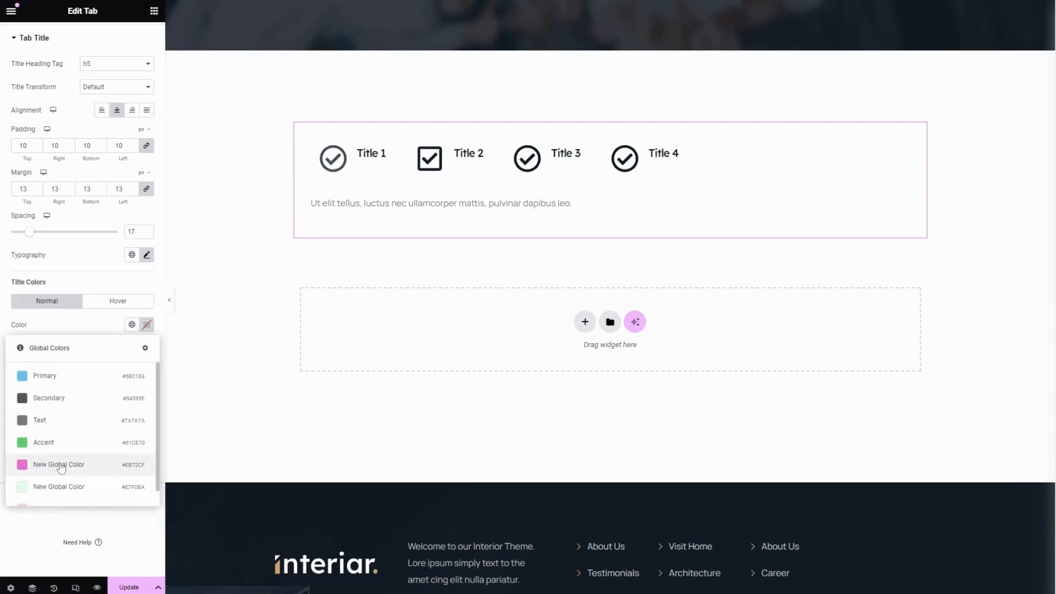
scroll(55, 467, down, 1)
click(59, 389)
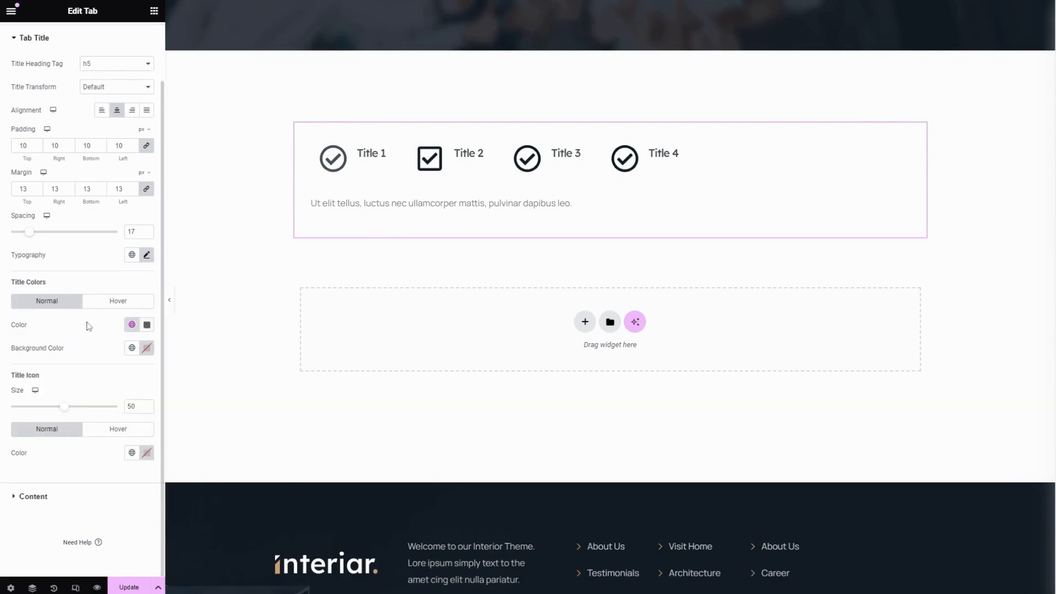
click(112, 301)
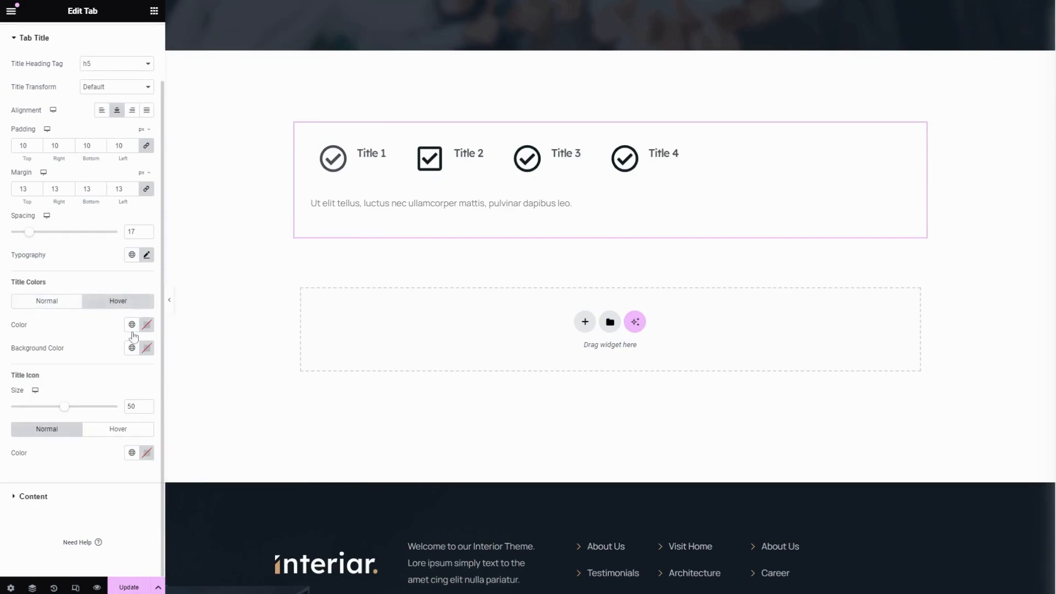
click(132, 324)
click(33, 376)
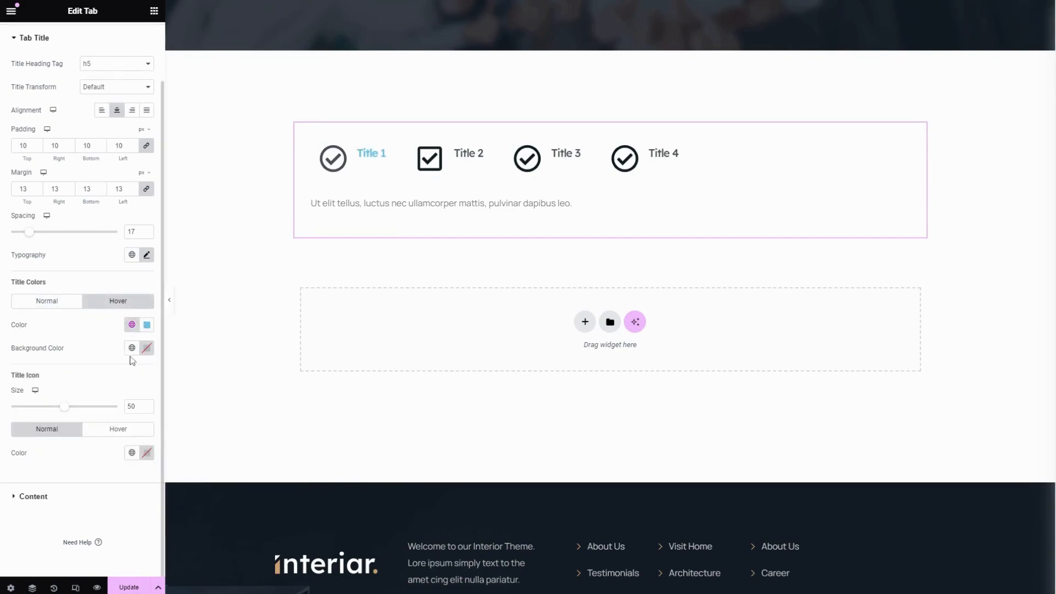
Set the tab title's normal background to the light pink global color after trying Accent
click(49, 301)
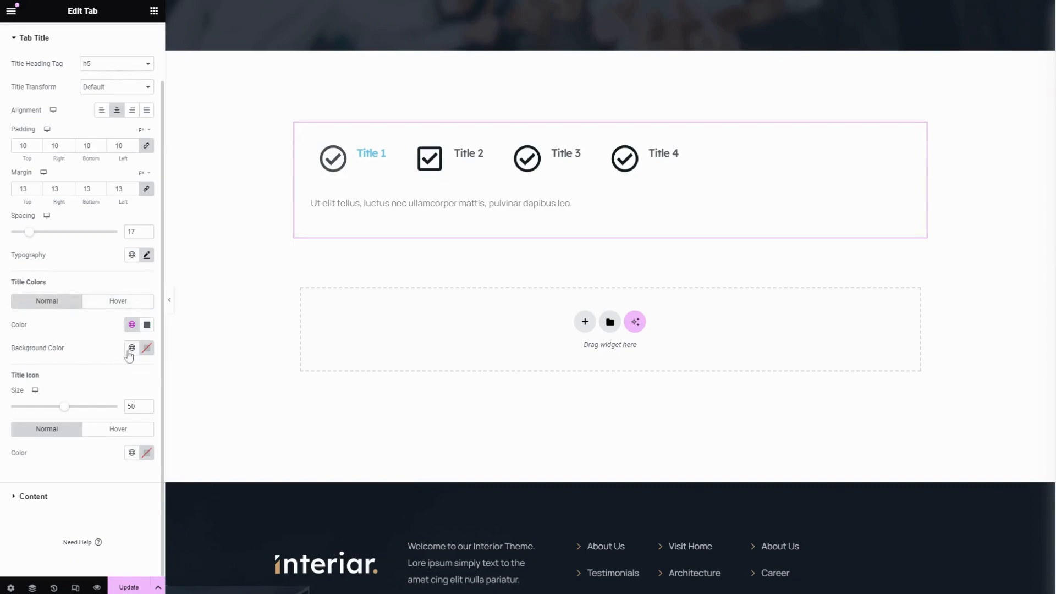
click(131, 348)
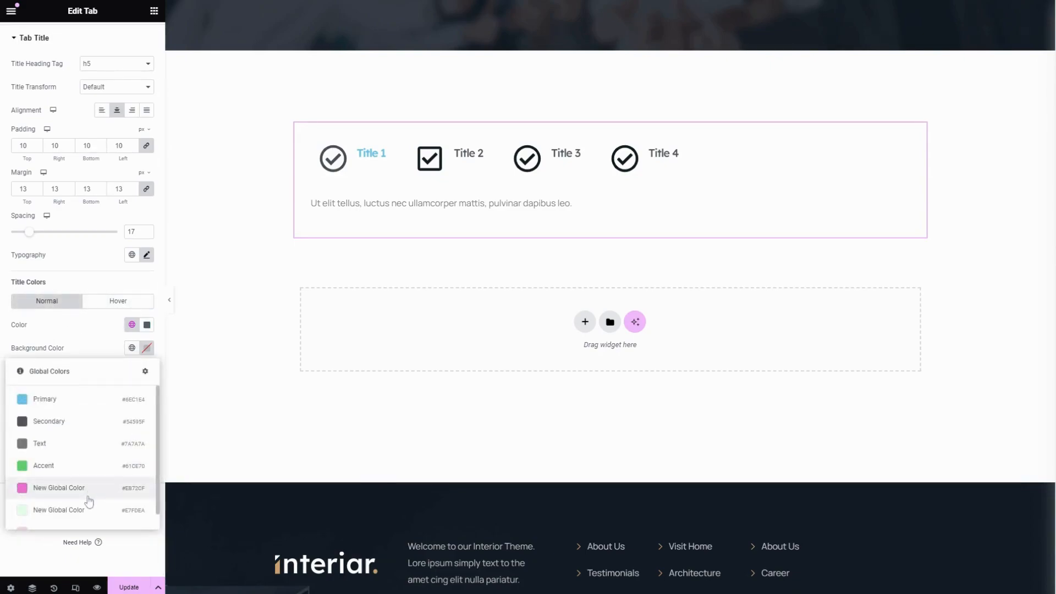
click(58, 467)
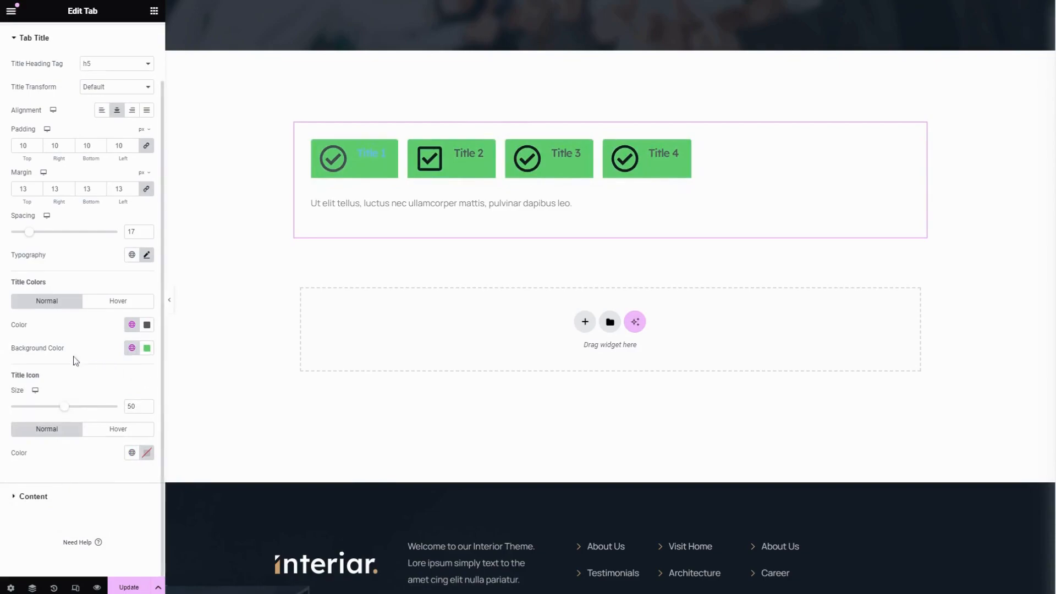
click(131, 348)
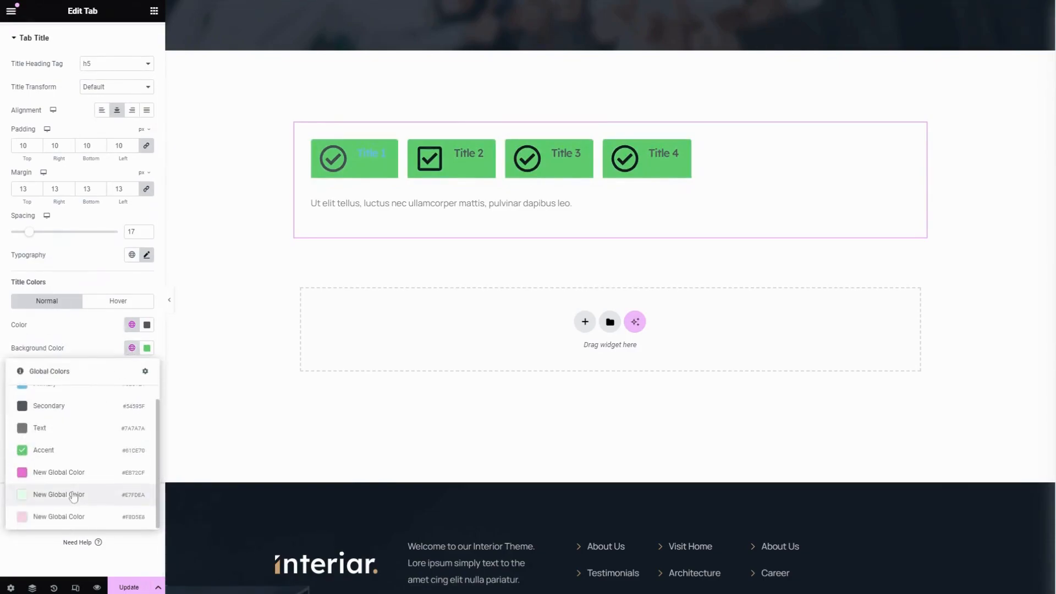
click(64, 518)
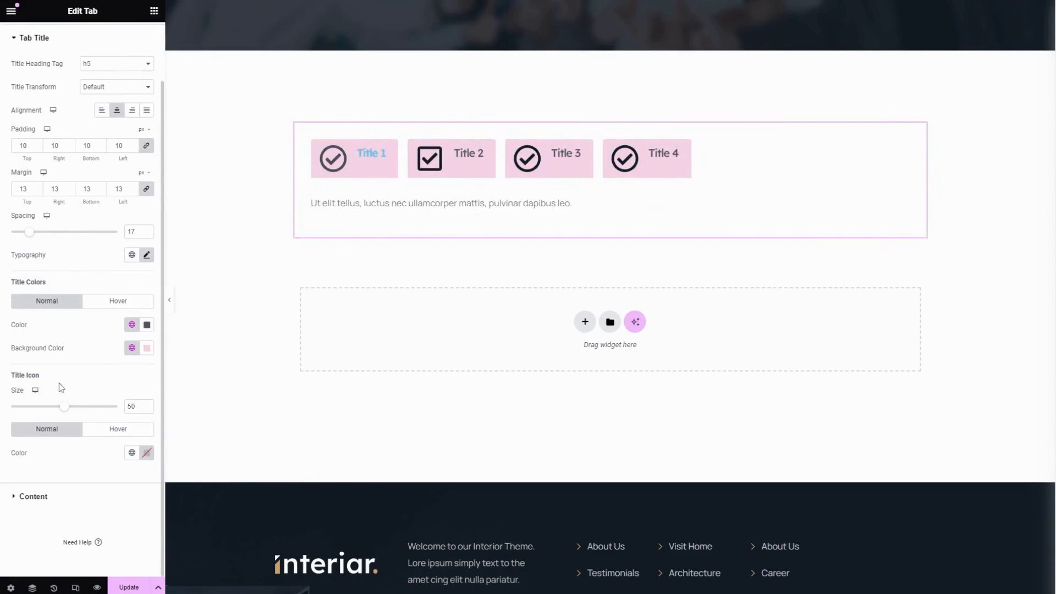
Reduce the title icon size to 20 and set its normal color to the Accent global color
drag(64, 406, 34, 407)
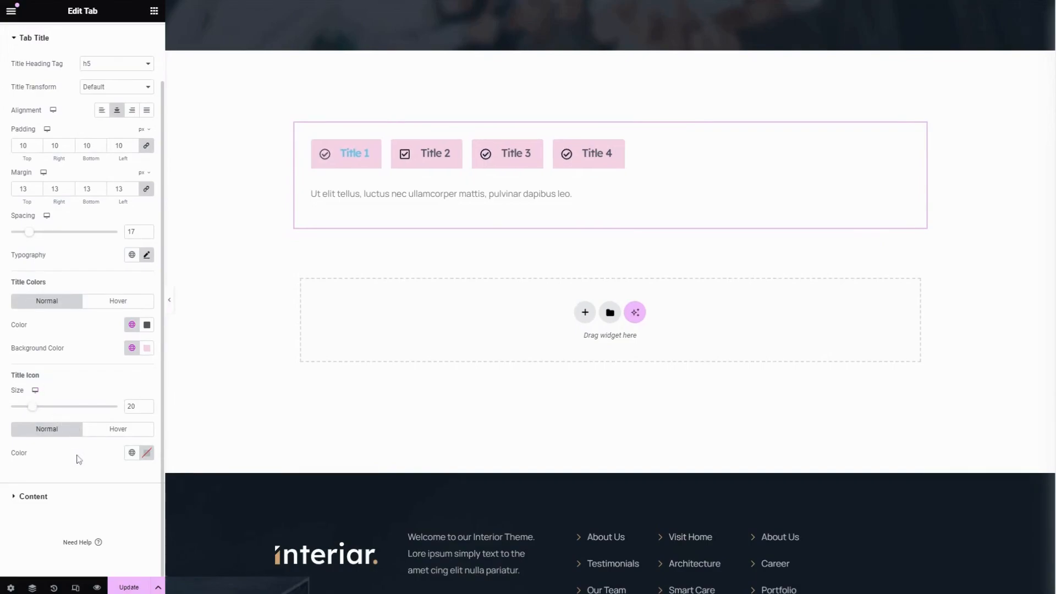
click(132, 453)
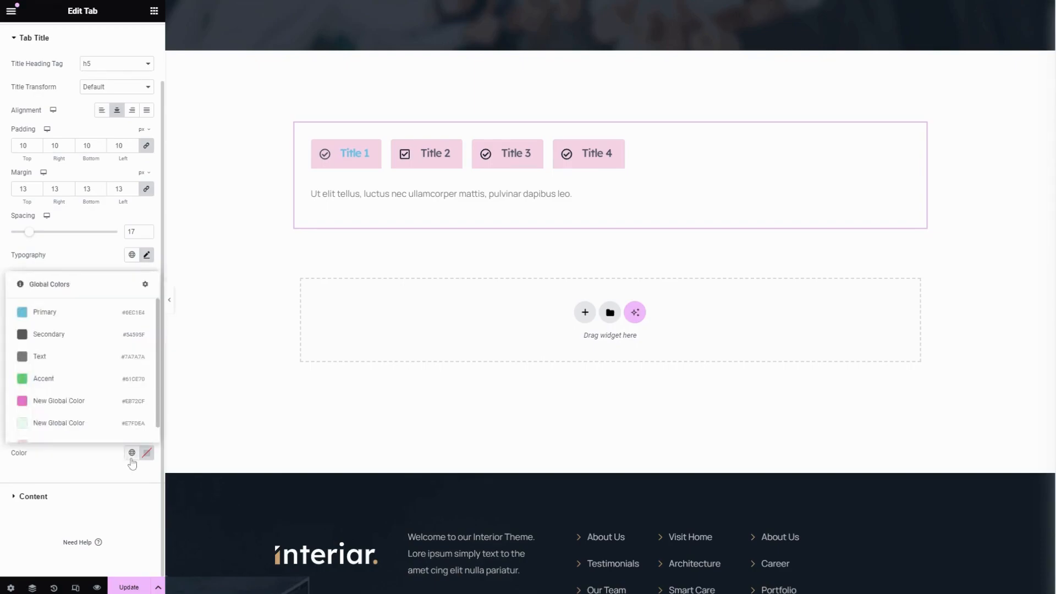
click(54, 380)
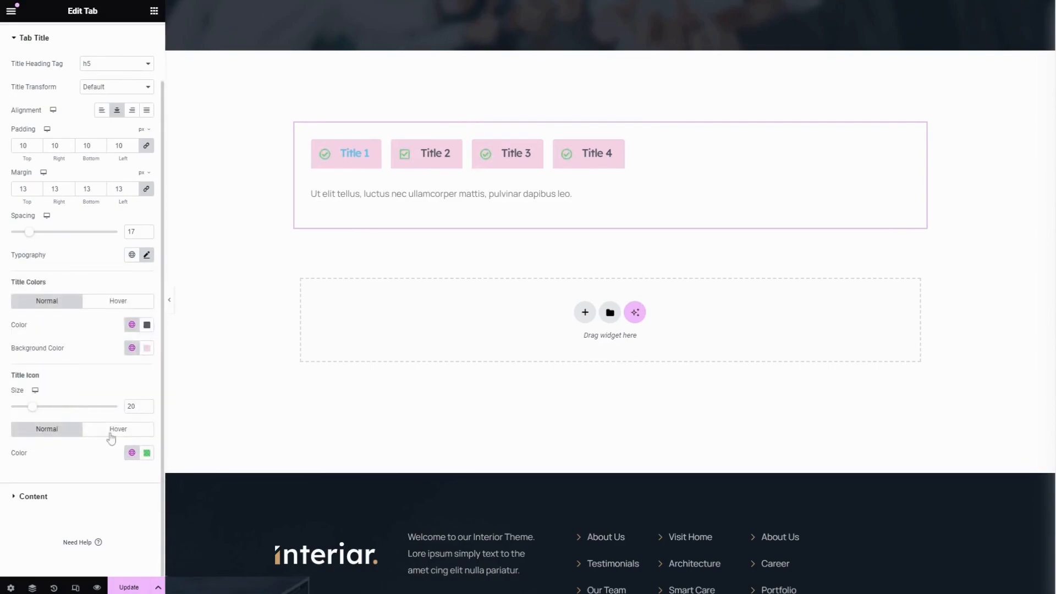
Set the title icon's normal color to the Secondary global color and its hover color to Primary
click(132, 453)
scroll(61, 402, down, 1)
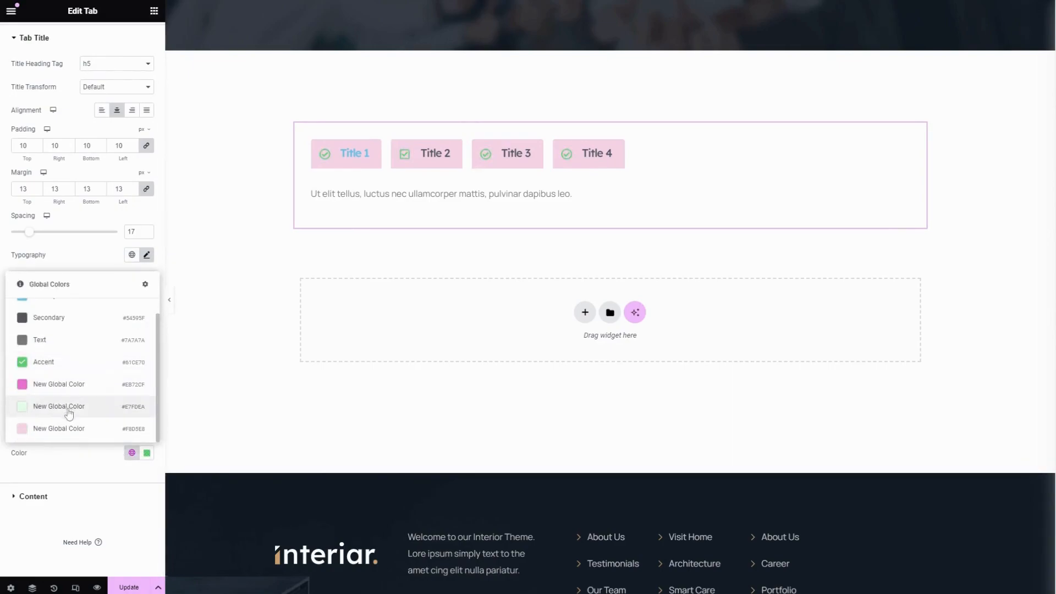
click(54, 339)
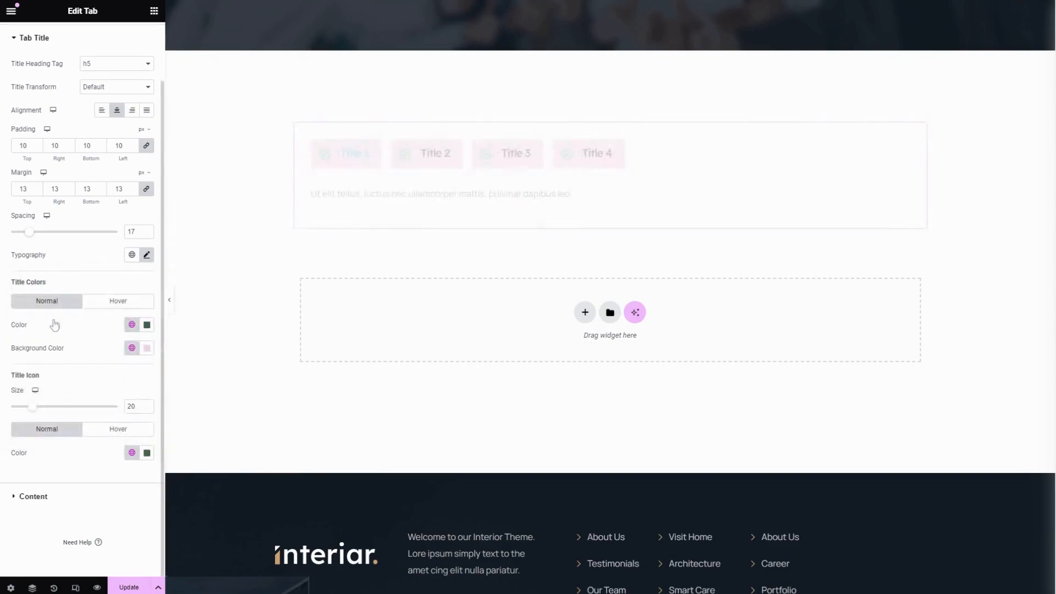
click(109, 435)
click(132, 453)
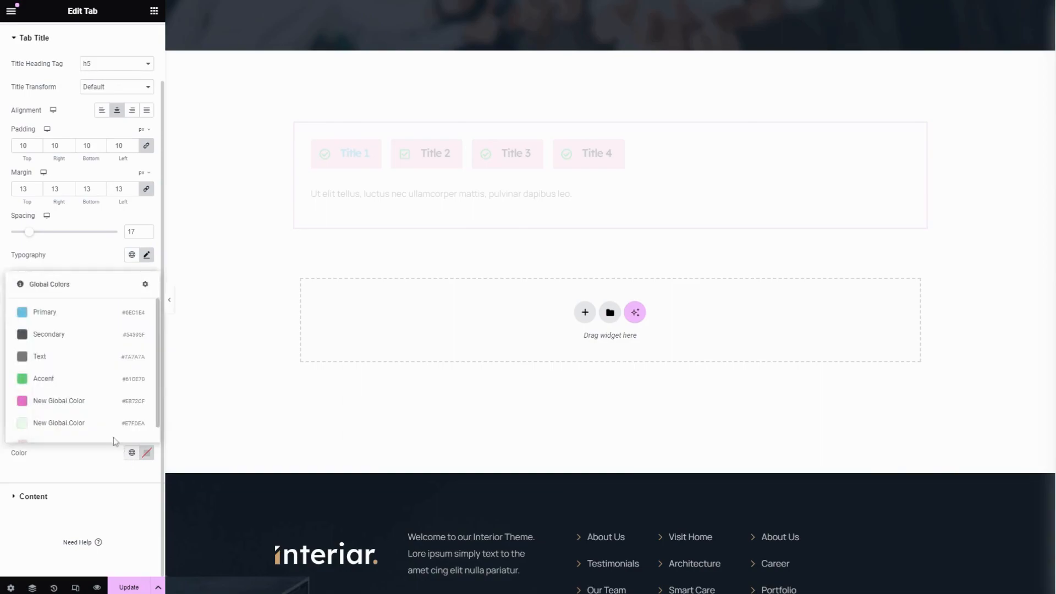
click(47, 312)
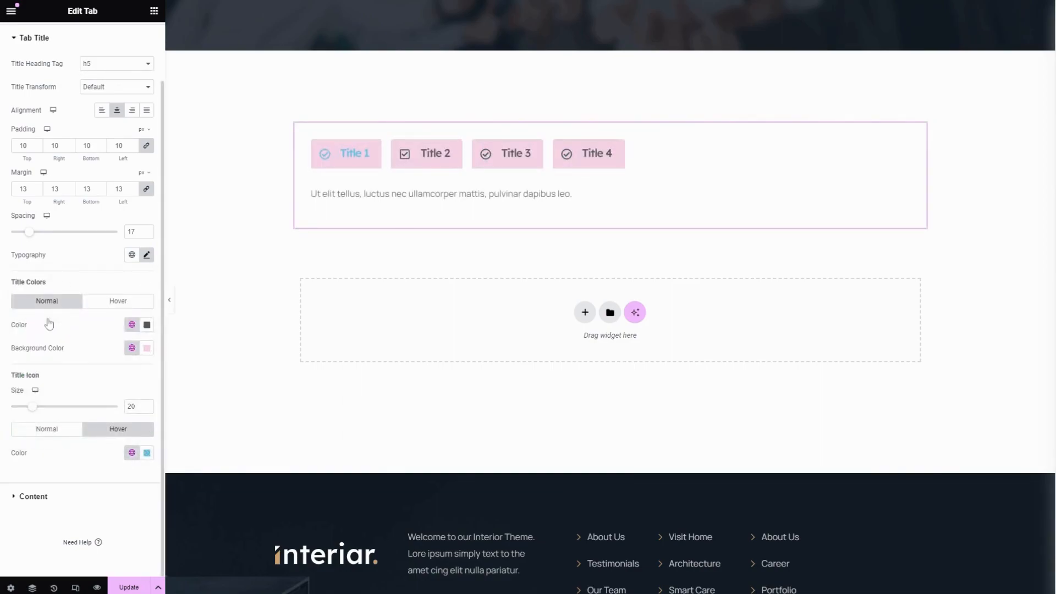
Set the tab content's text color to the Secondary global color and its background to the light green global color #E7FDEA
click(58, 496)
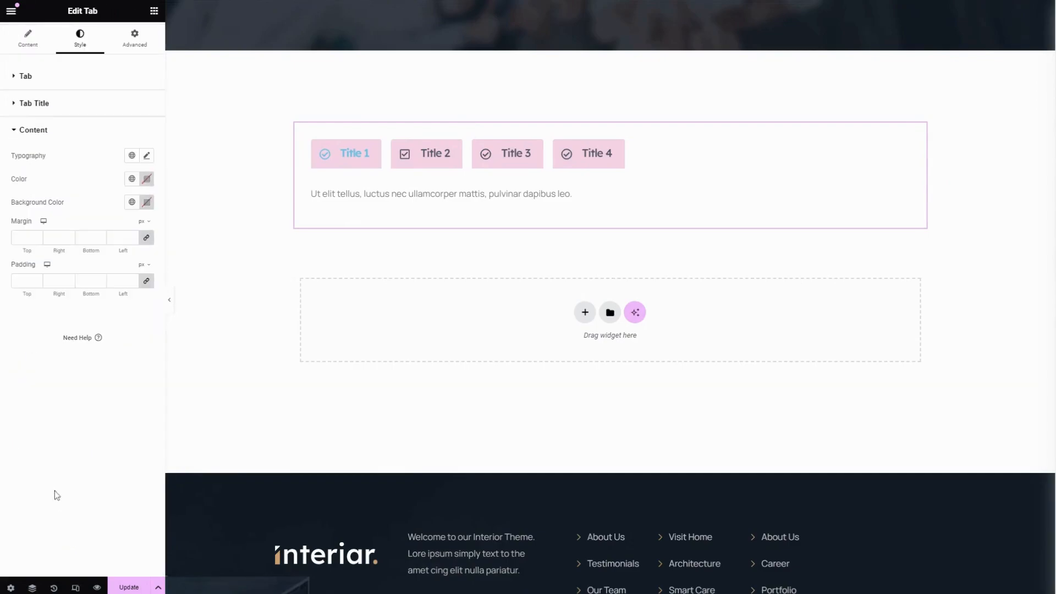
click(146, 156)
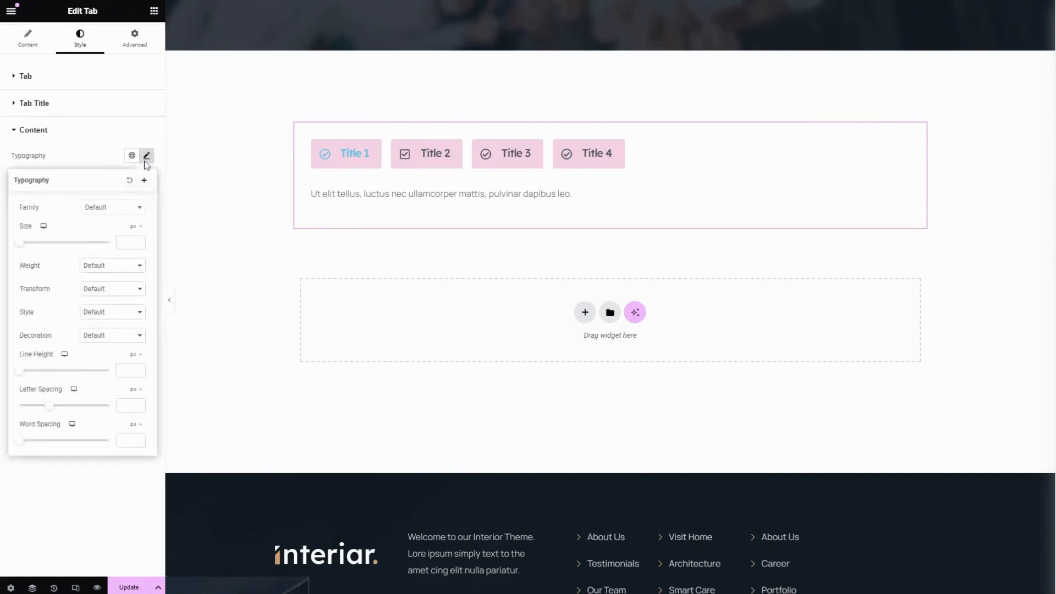
click(96, 144)
click(51, 131)
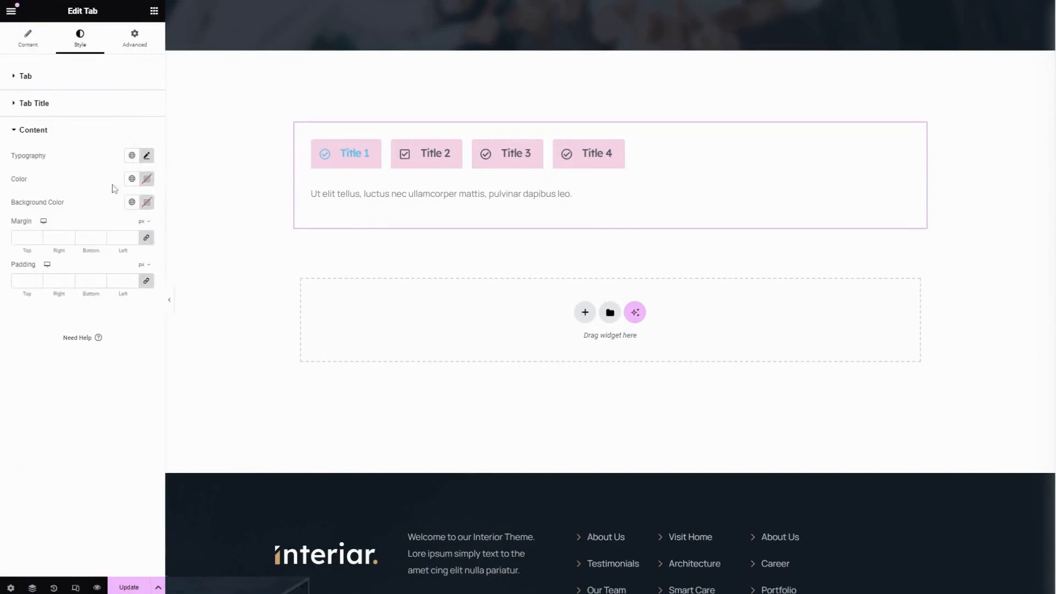
click(131, 179)
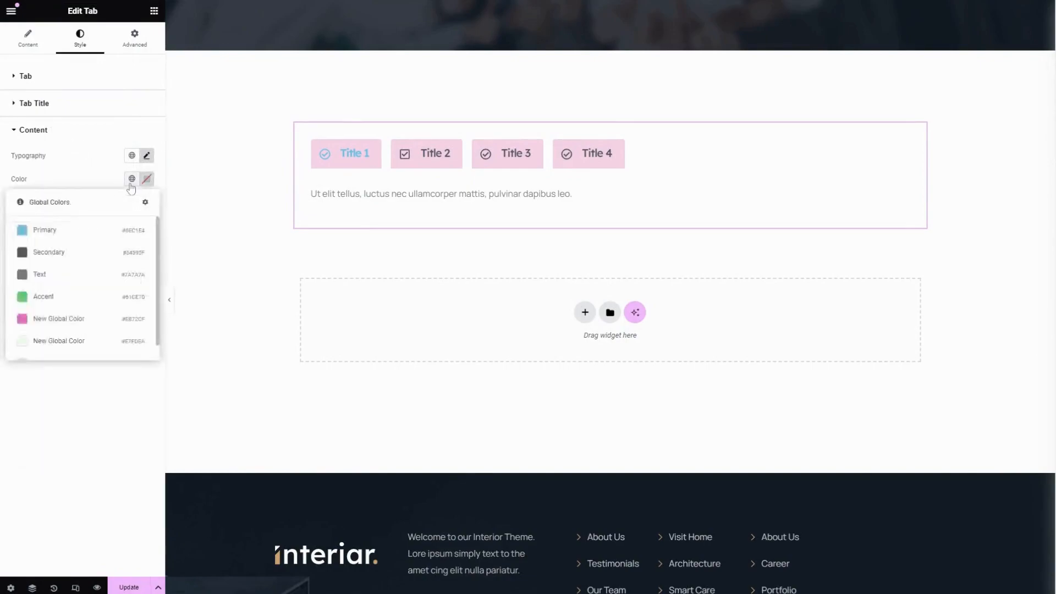
click(89, 255)
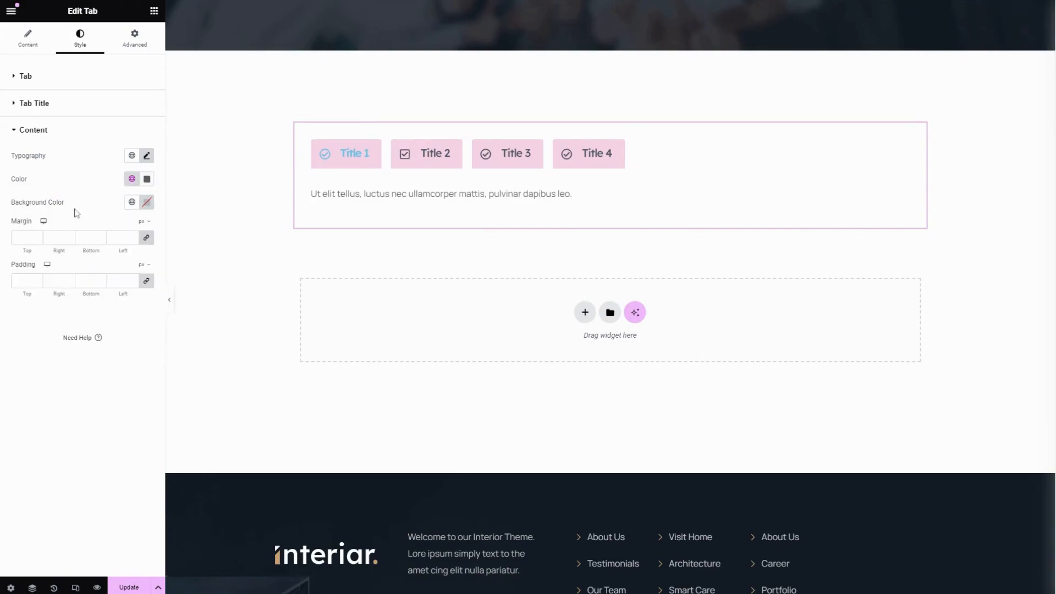
click(131, 202)
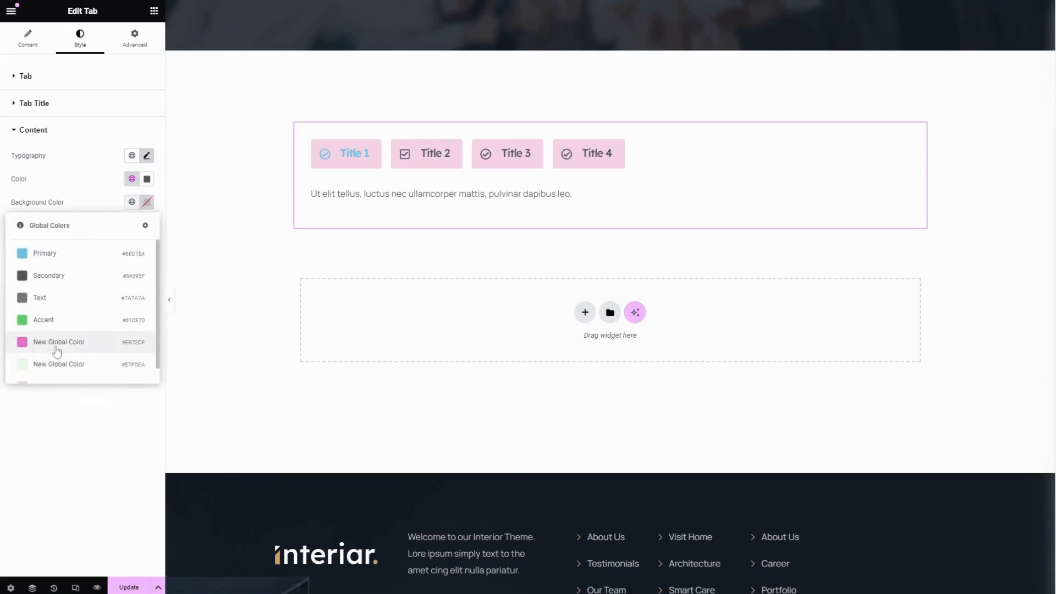
click(53, 365)
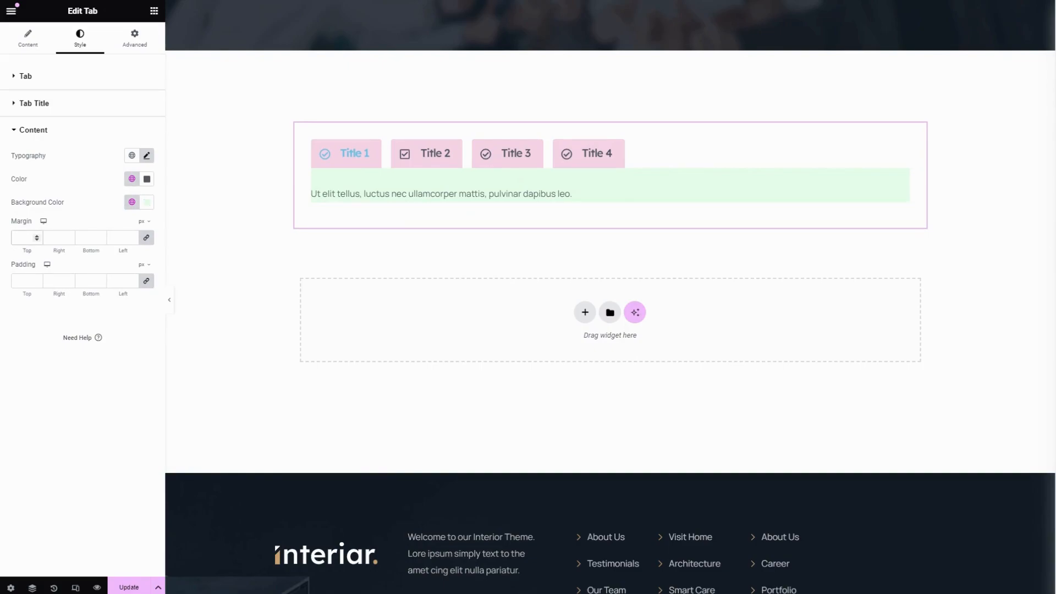
Set the tab content's margin to 10 px and its padding to 20 px on all sides
text(10)
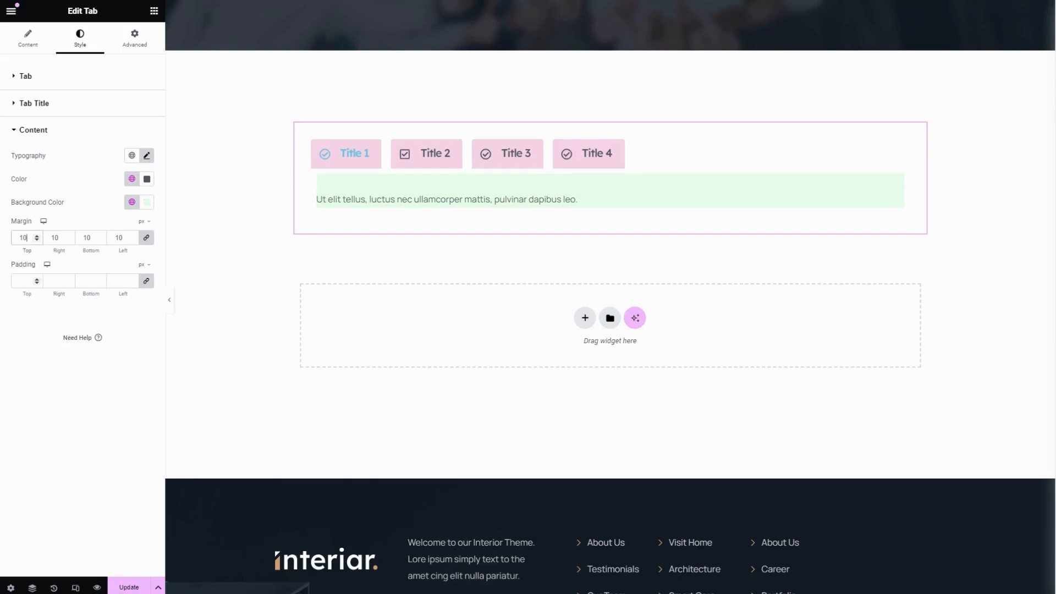
click(23, 281)
text(20)
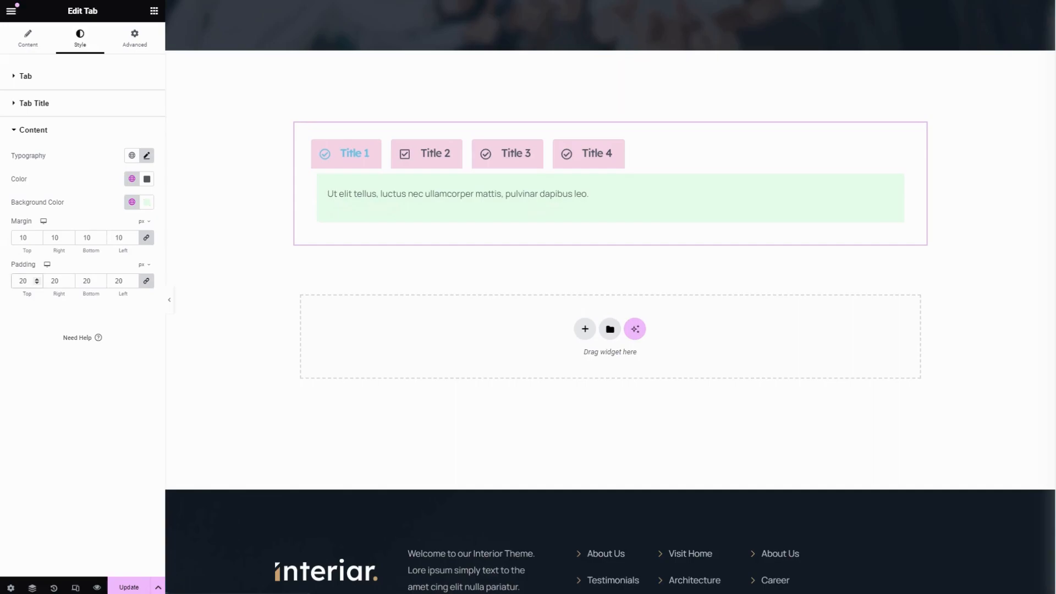
Update the page, then hide the editing panel and preview the widget by switching between its tabs
click(129, 587)
click(168, 301)
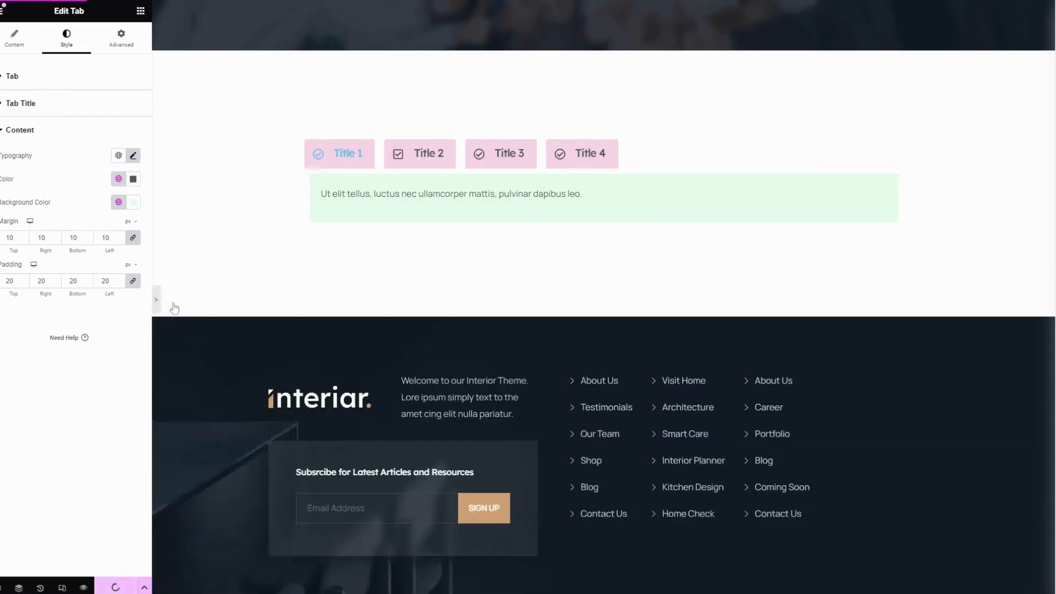
click(432, 166)
click(525, 162)
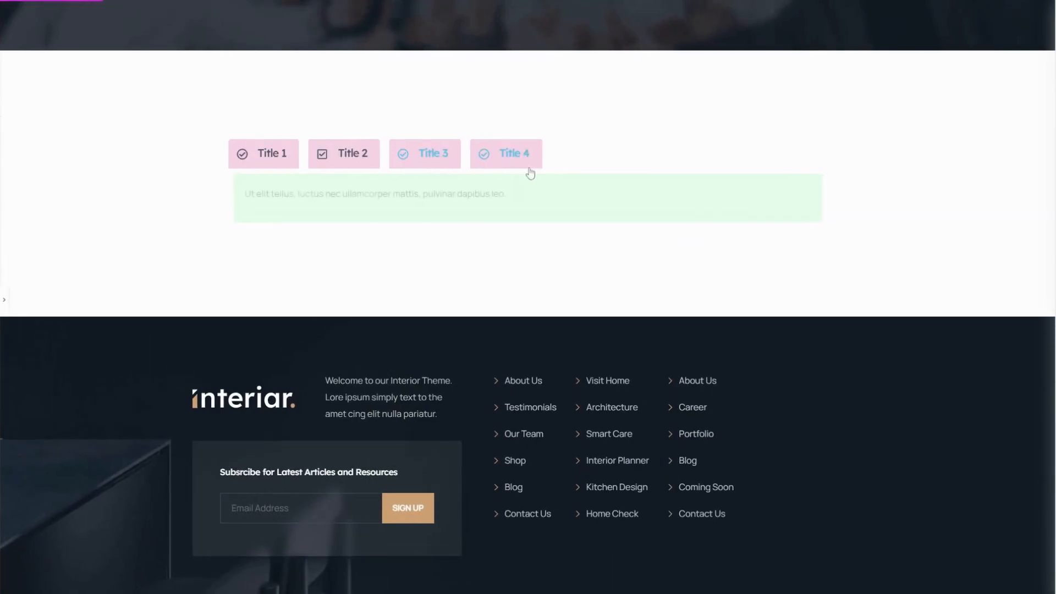
click(335, 163)
click(268, 163)
click(407, 161)
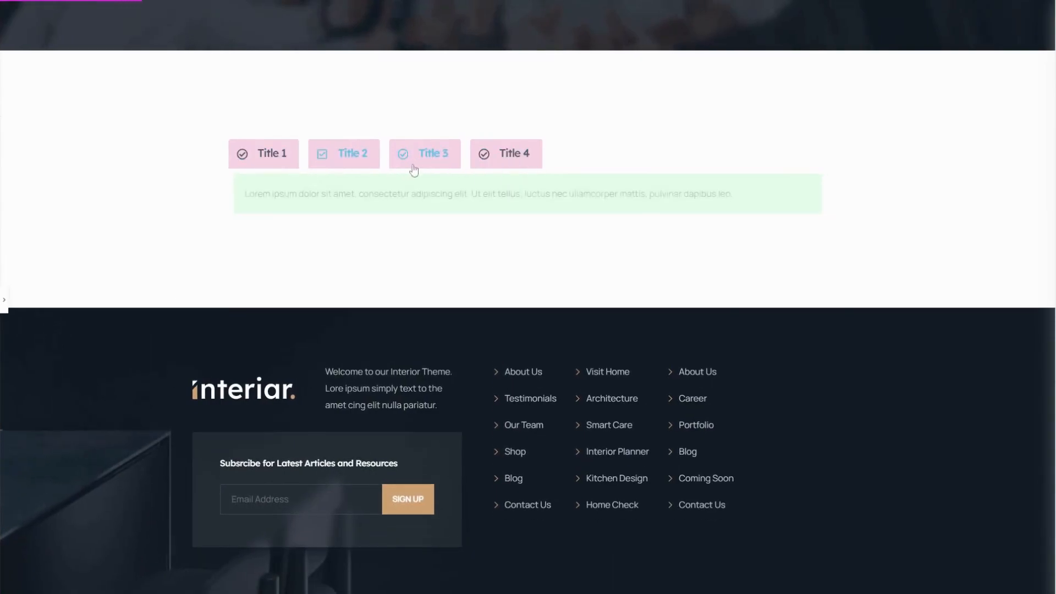